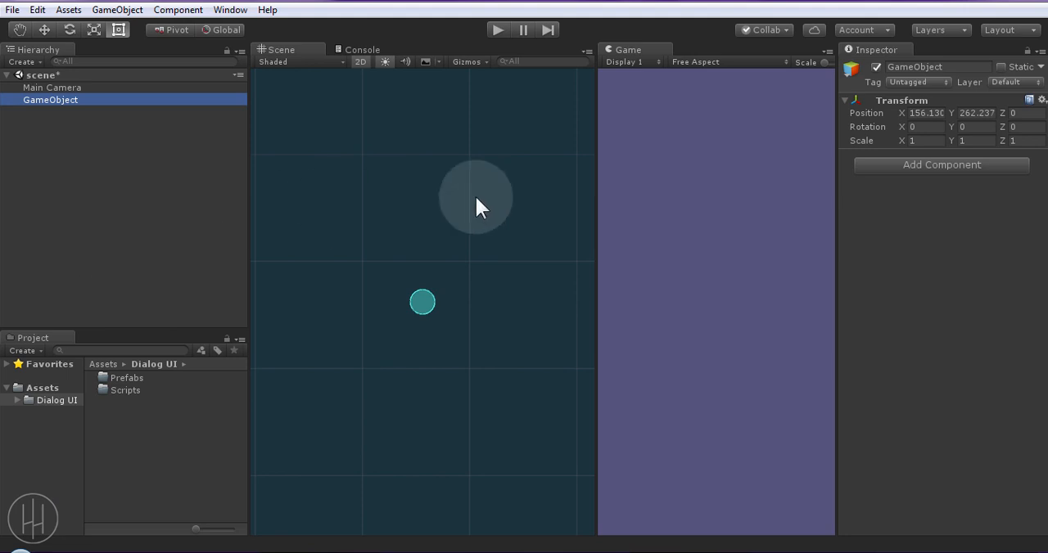
Reset the transform of the empty GameObject and rename it UI
{"action": "left_click", "coordinate": [1041, 100]}
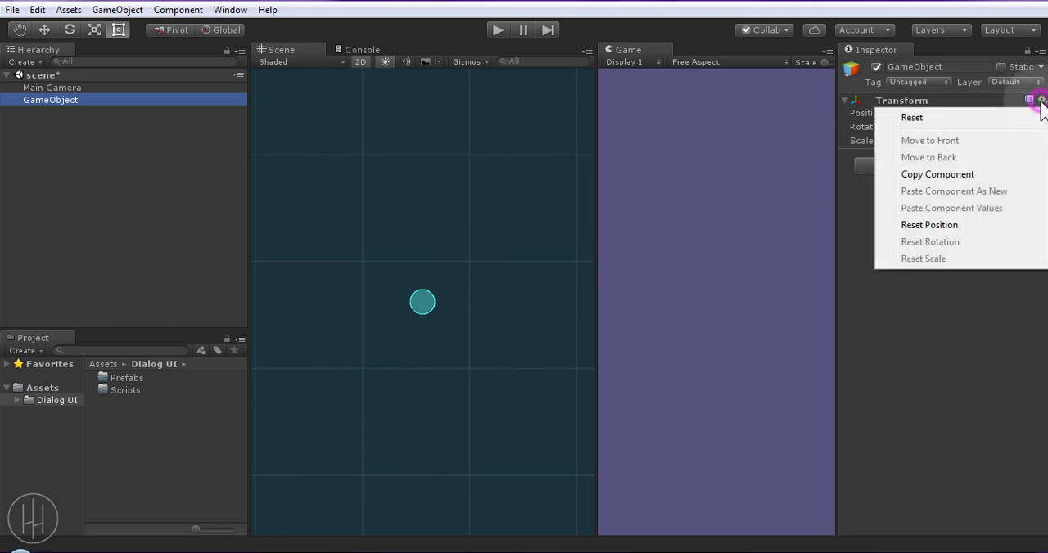
{"action": "left_click", "coordinate": [925, 117]}
{"action": "left_click", "coordinate": [52, 98]}
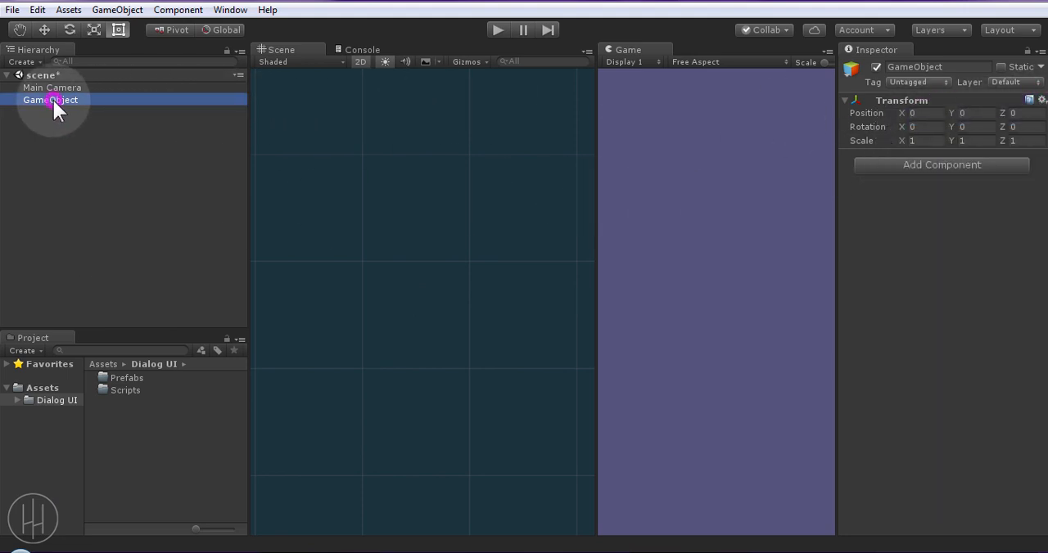
{"action": "left_click", "coordinate": [53, 99]}
{"action": "type", "text": "UI"}
{"action": "key", "text": "Return"}
Create an empty child object under UI and name it "[ Dialog UI ]"
{"action": "right_click", "coordinate": [52, 98]}
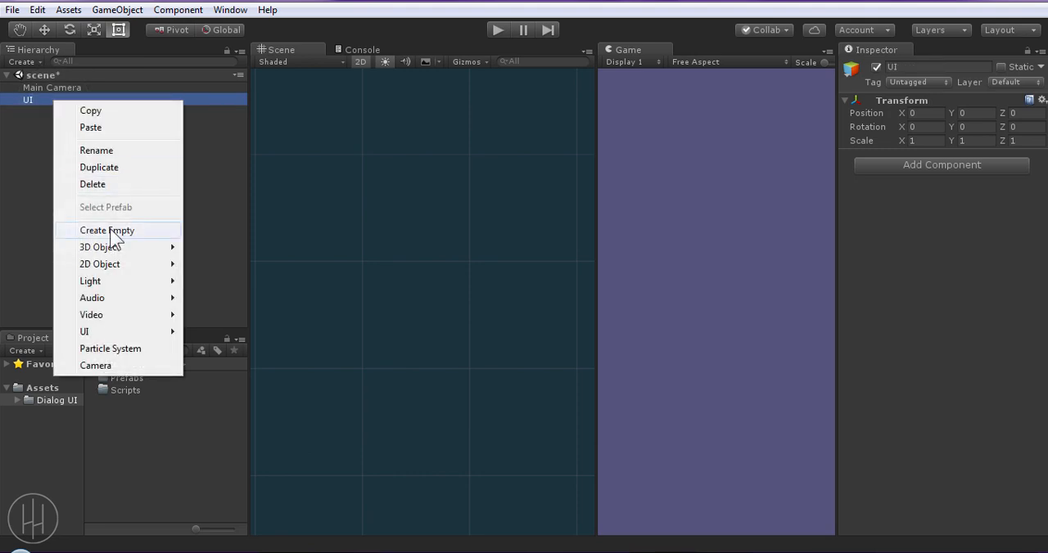
{"action": "left_click", "coordinate": [114, 232]}
{"action": "left_click", "coordinate": [64, 112]}
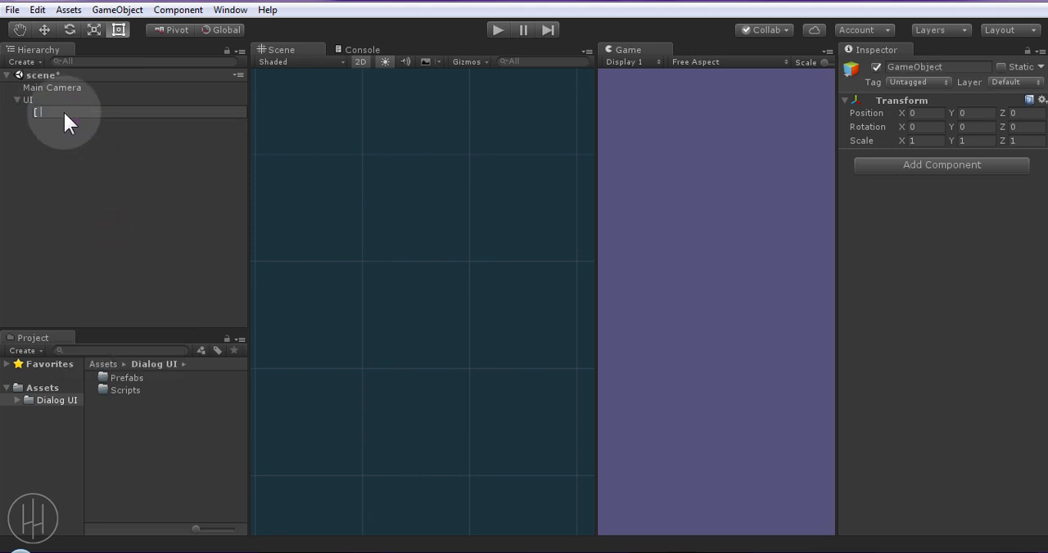
{"action": "type", "text": "[ Dialog UI ]"}
{"action": "key", "text": "Return"}
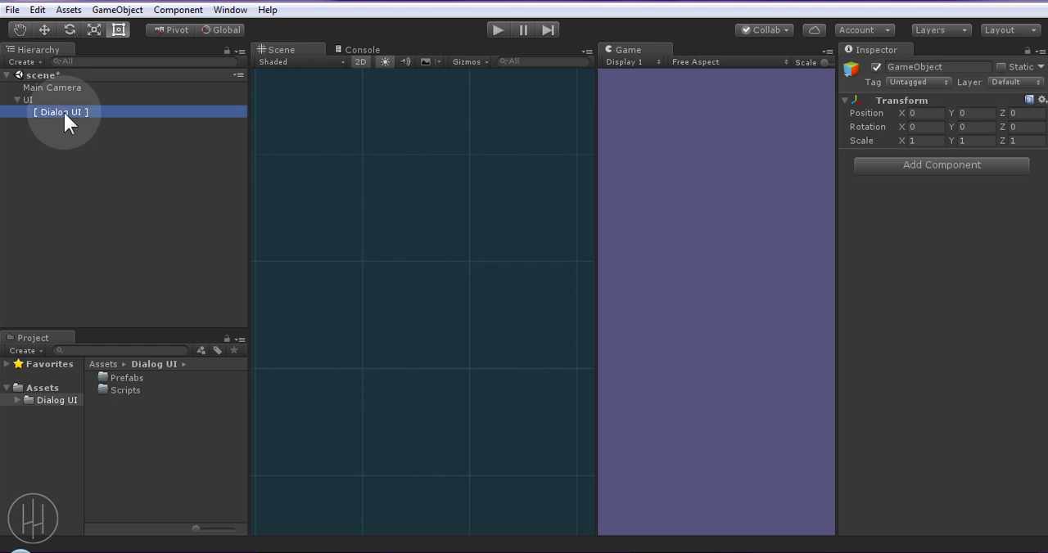
Add a Canvas under [ Dialog UI ] and move the EventSystem directly under UI
{"action": "right_click", "coordinate": [74, 115]}
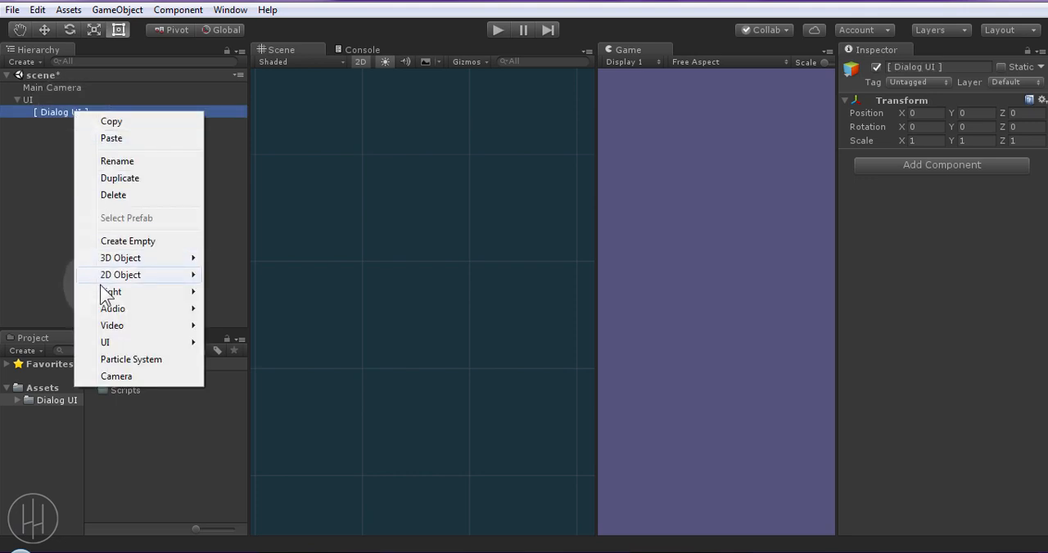
{"action": "mouse_move", "coordinate": [107, 344]}
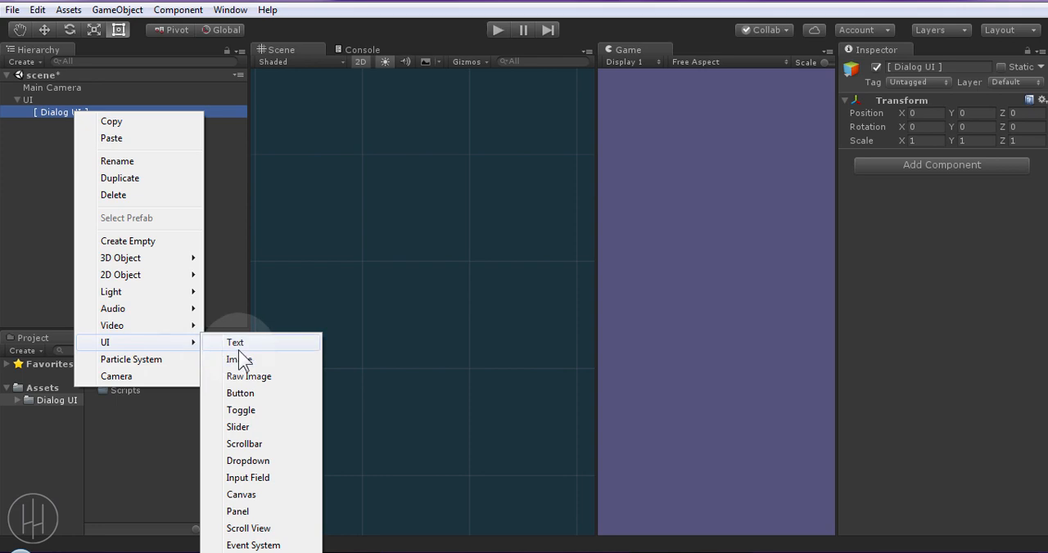
{"action": "left_click", "coordinate": [241, 495]}
{"action": "left_click_drag", "start_coordinate": [56, 135], "coordinate": [39, 104]}
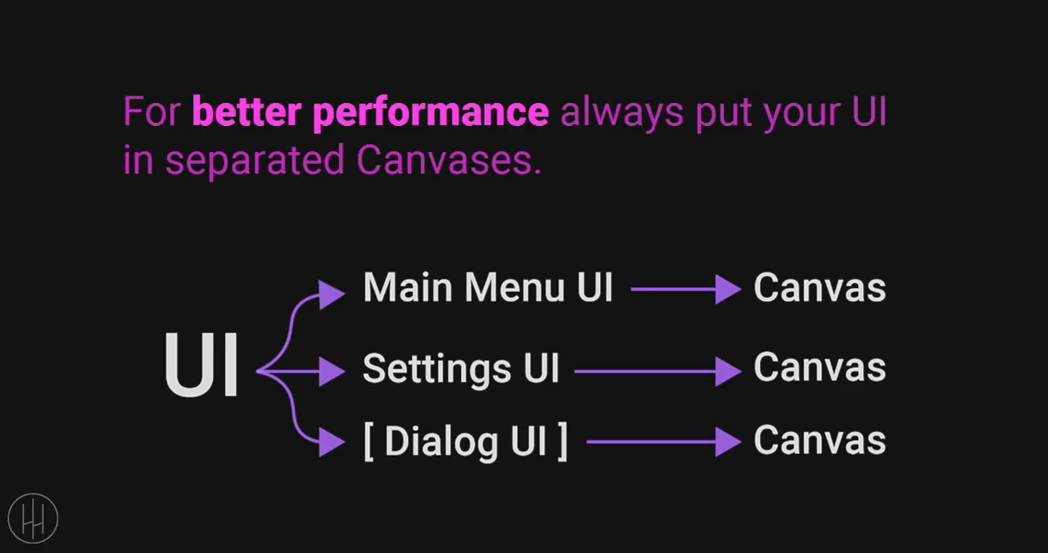
Set the Canvas Scaler to Scale With Screen Size with Match at 1 (Height), and save the scene
{"action": "left_click", "coordinate": [56, 138]}
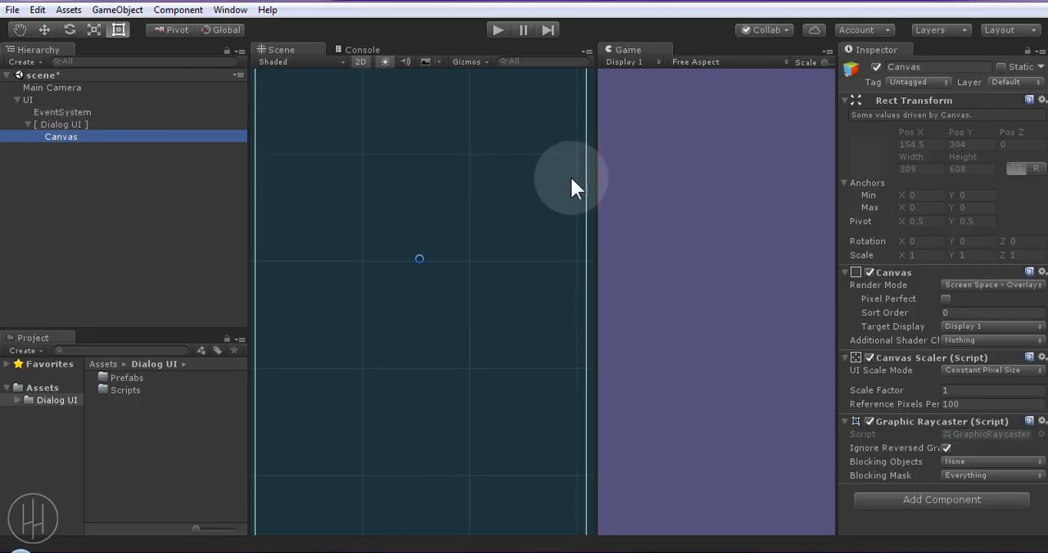
{"action": "left_click", "coordinate": [961, 285]}
{"action": "left_click", "coordinate": [971, 371]}
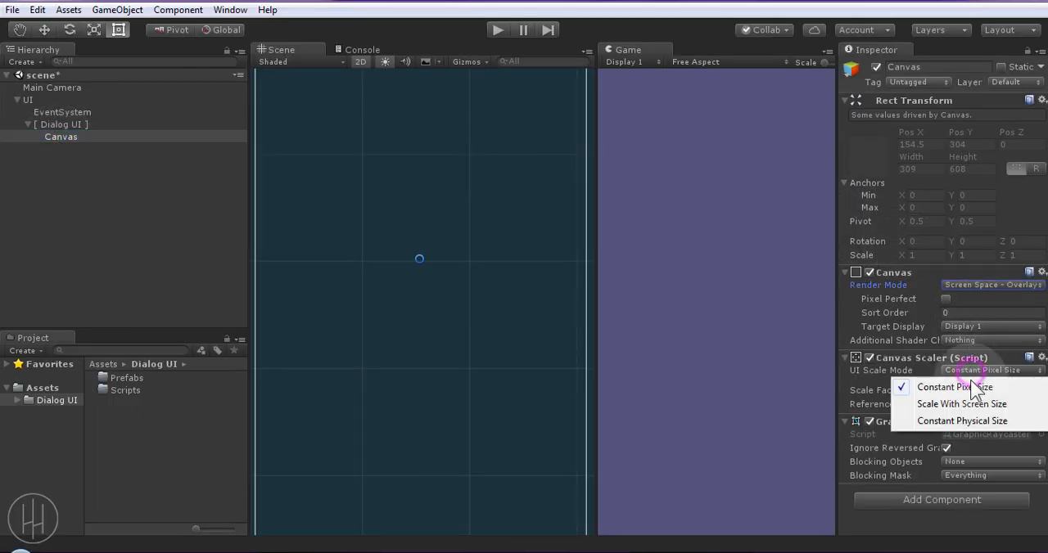
{"action": "left_click", "coordinate": [985, 405]}
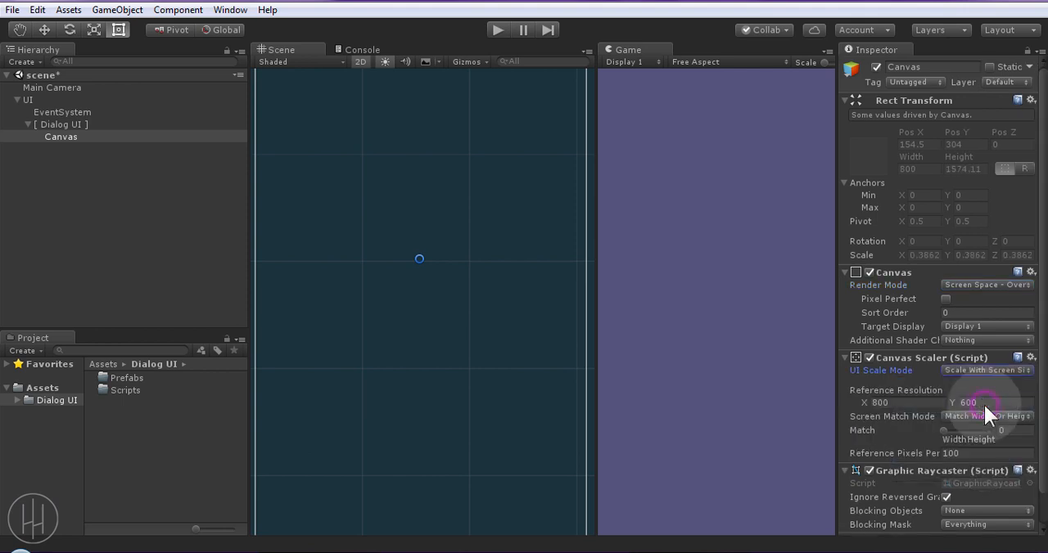
{"action": "left_click_drag", "start_coordinate": [947, 434], "coordinate": [1006, 436]}
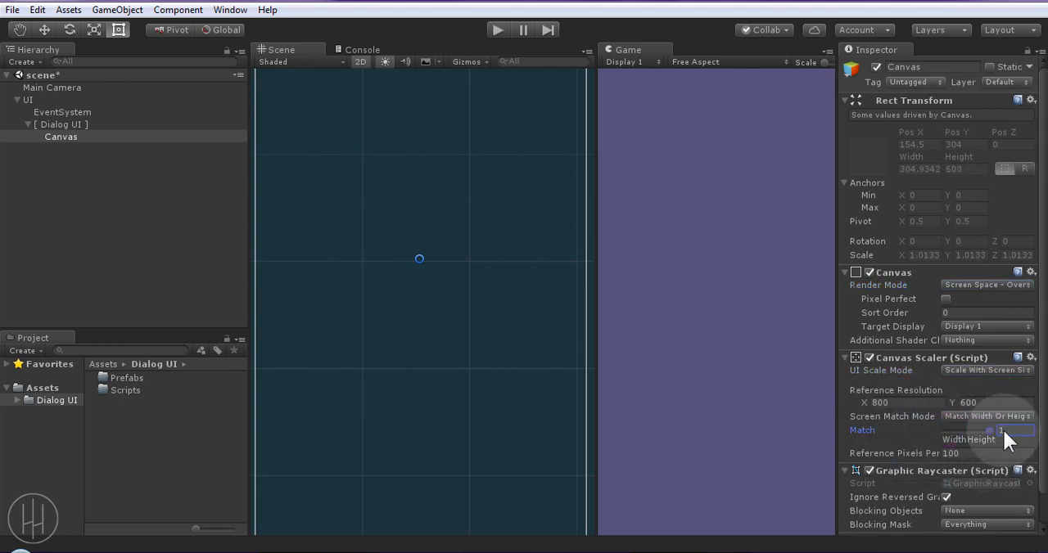
{"action": "key", "text": "ctrl+s"}
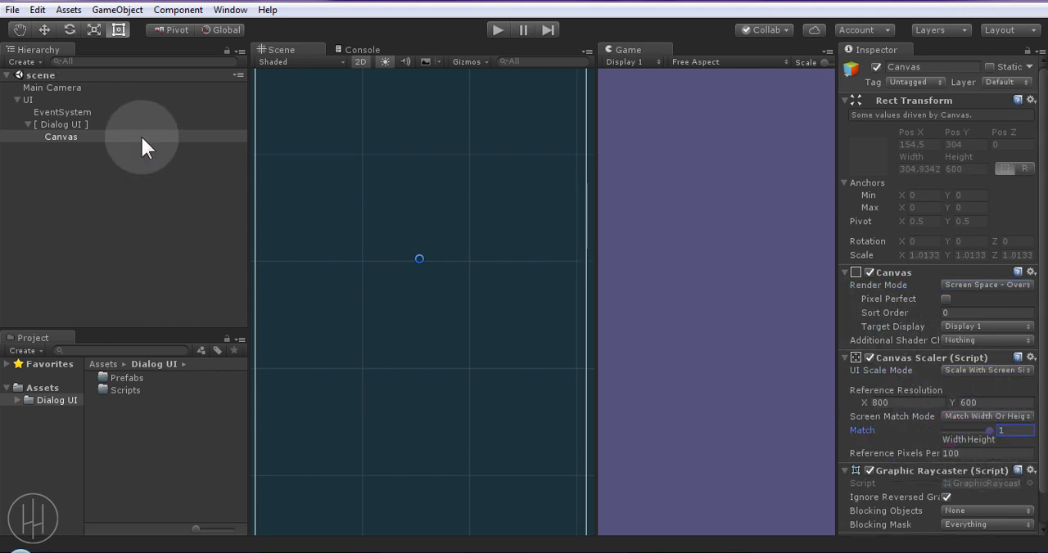
Add a UI Panel under the Canvas and name it DarkBackground_Panel
{"action": "right_click", "coordinate": [61, 136]}
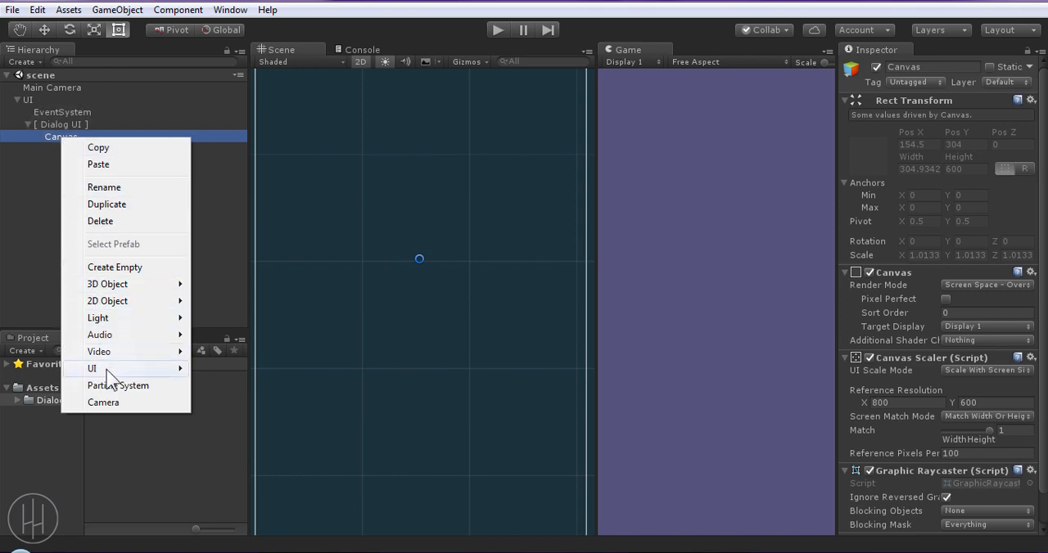
{"action": "mouse_move", "coordinate": [175, 368]}
{"action": "left_click", "coordinate": [222, 335]}
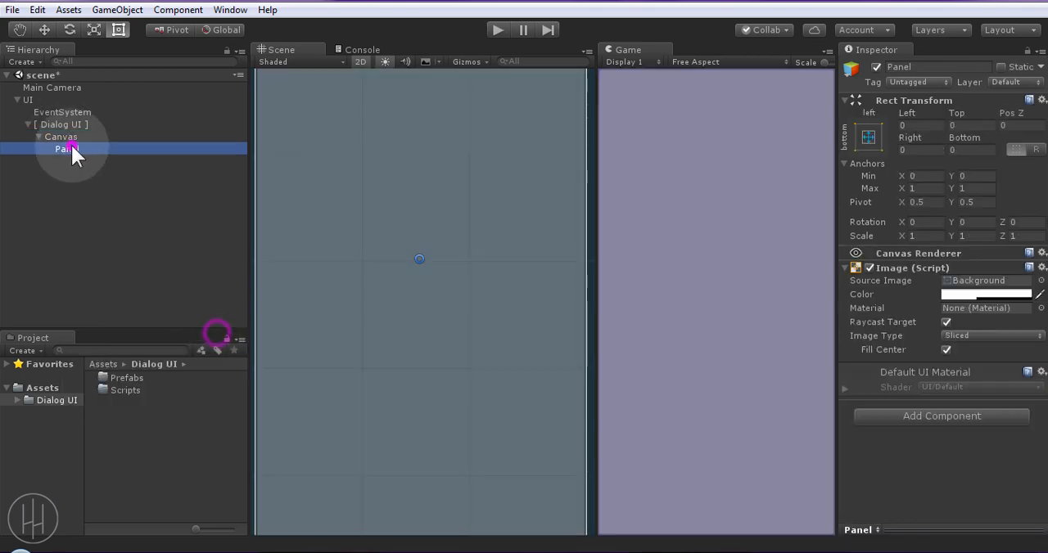
{"action": "type", "text": "DarkBack"}
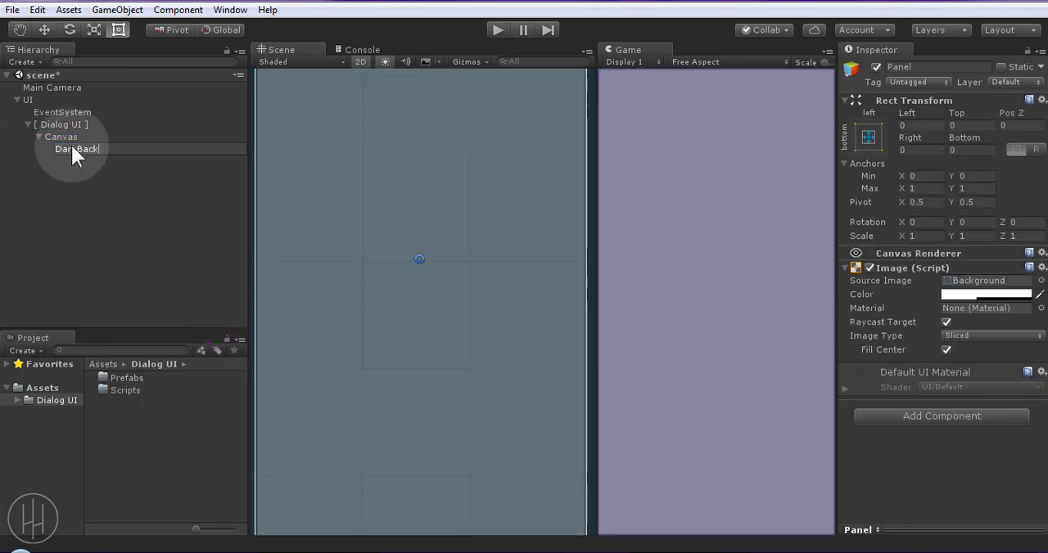
{"action": "type", "text": "ground_Panel"}
{"action": "key", "text": "Return"}
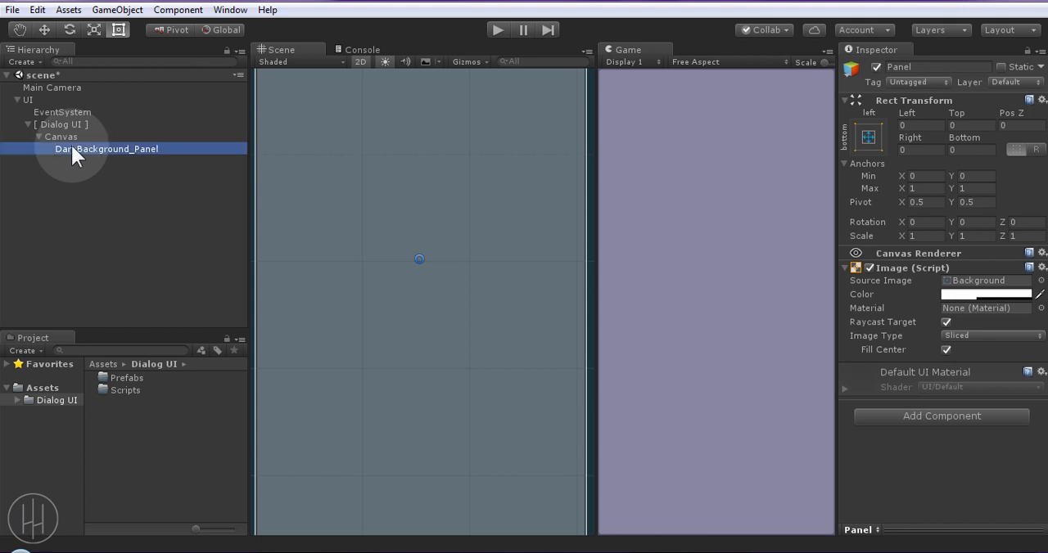
Set the source image of DarkBackground_Panel to None
{"action": "key", "text": "f"}
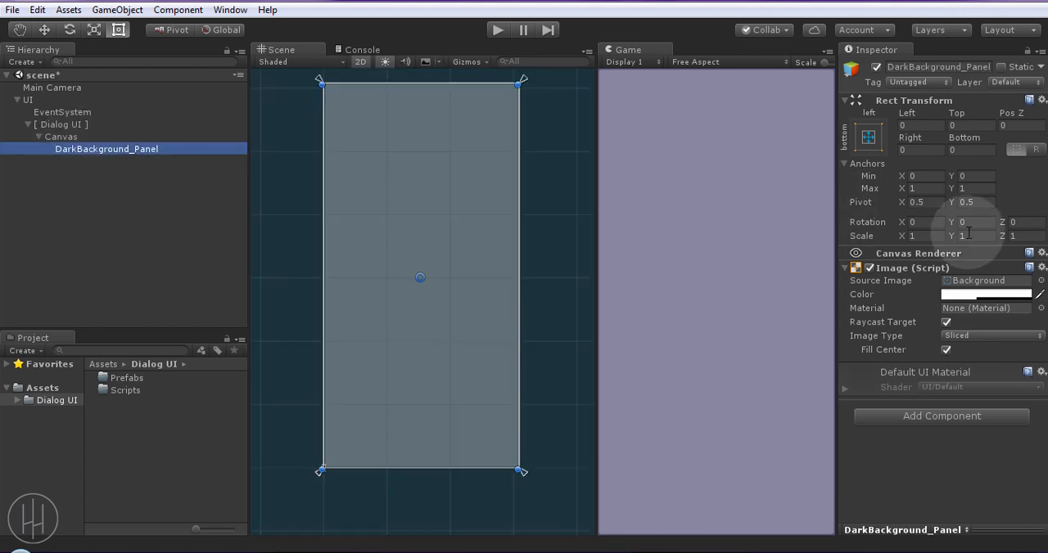
{"action": "left_click", "coordinate": [1041, 280]}
{"action": "double_click", "coordinate": [97, 151]}
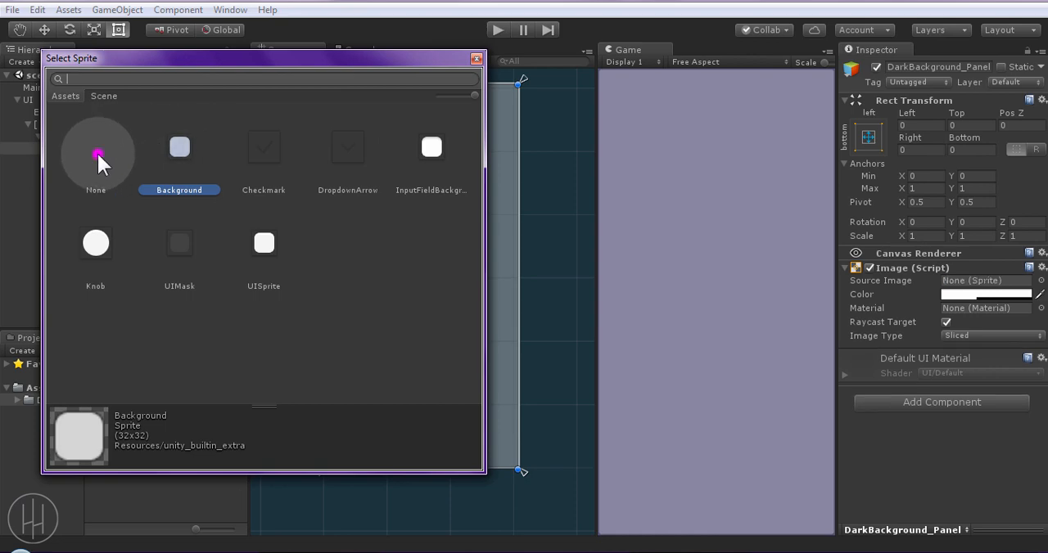
Colour DarkBackground_Panel dark gray (RGB 34, 34, 34) and raise its alpha until it is mostly opaque
{"action": "left_click", "coordinate": [956, 294]}
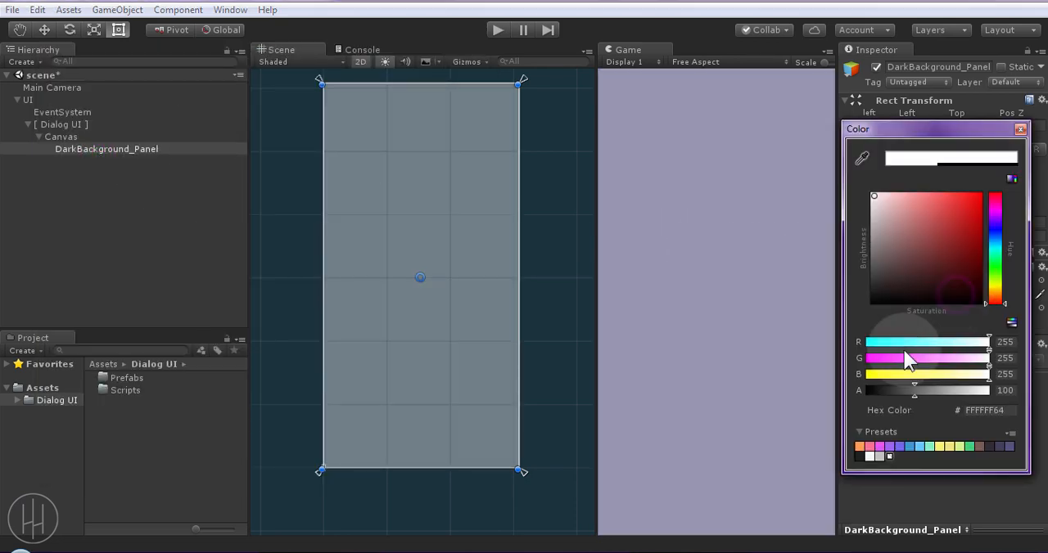
{"action": "left_click", "coordinate": [874, 287]}
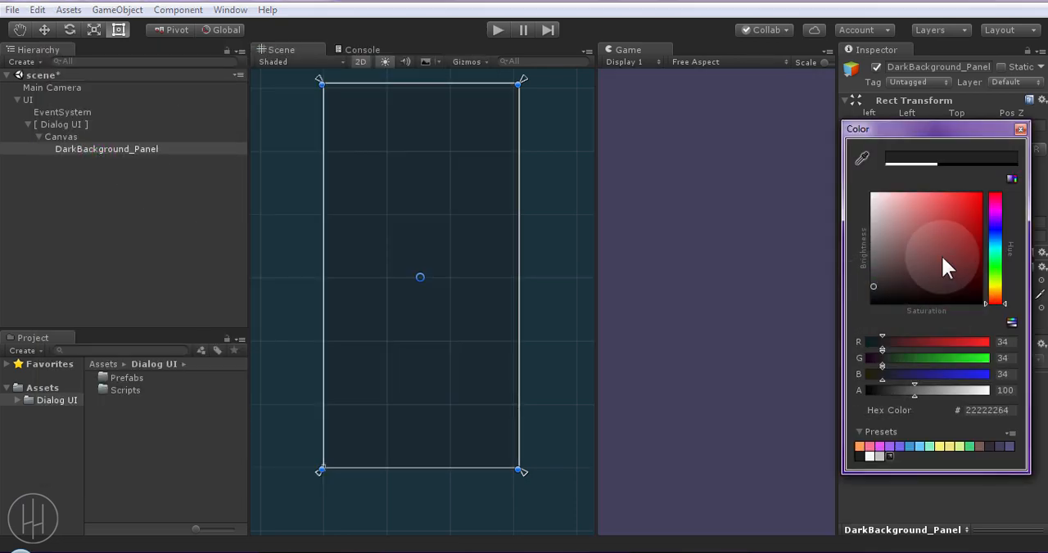
{"action": "left_click", "coordinate": [994, 233]}
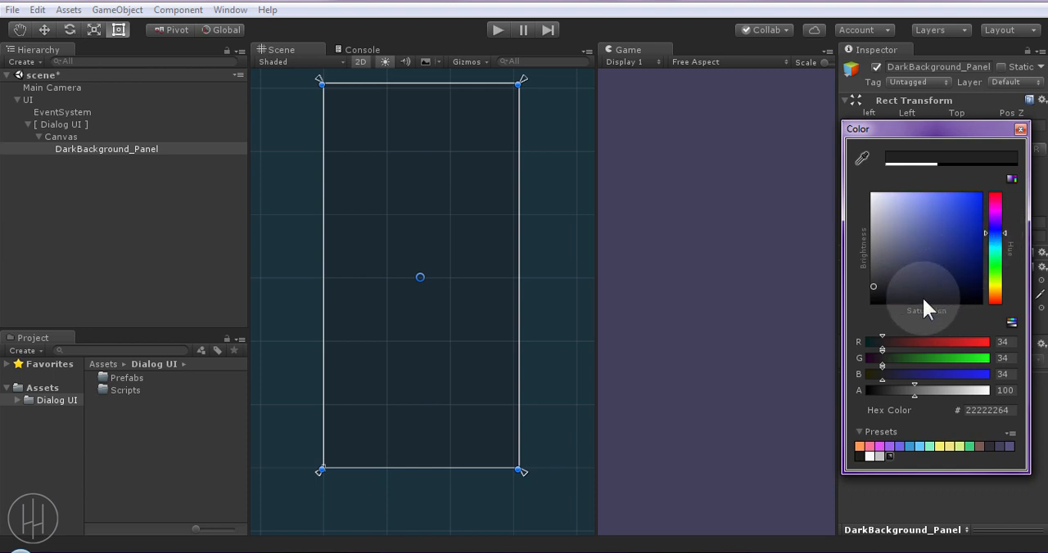
{"action": "left_click", "coordinate": [942, 390]}
{"action": "left_click_drag", "start_coordinate": [941, 390], "coordinate": [967, 392]}
{"action": "left_click", "coordinate": [1020, 129]}
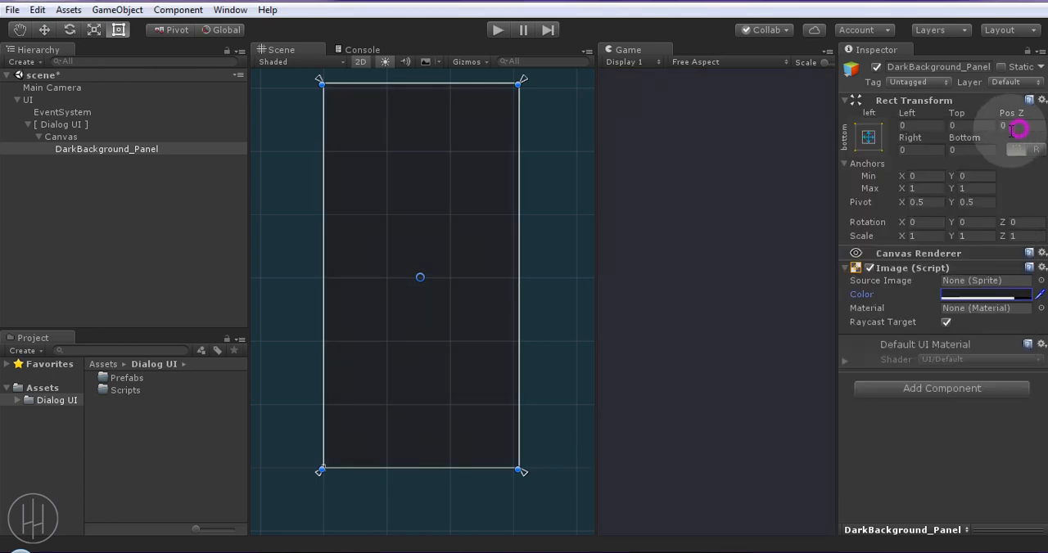
Add a UI Panel under DarkBackground_Panel and name it Dialog_Panel
{"action": "middle_click_drag", "start_coordinate": [479, 152], "coordinate": [482, 172]}
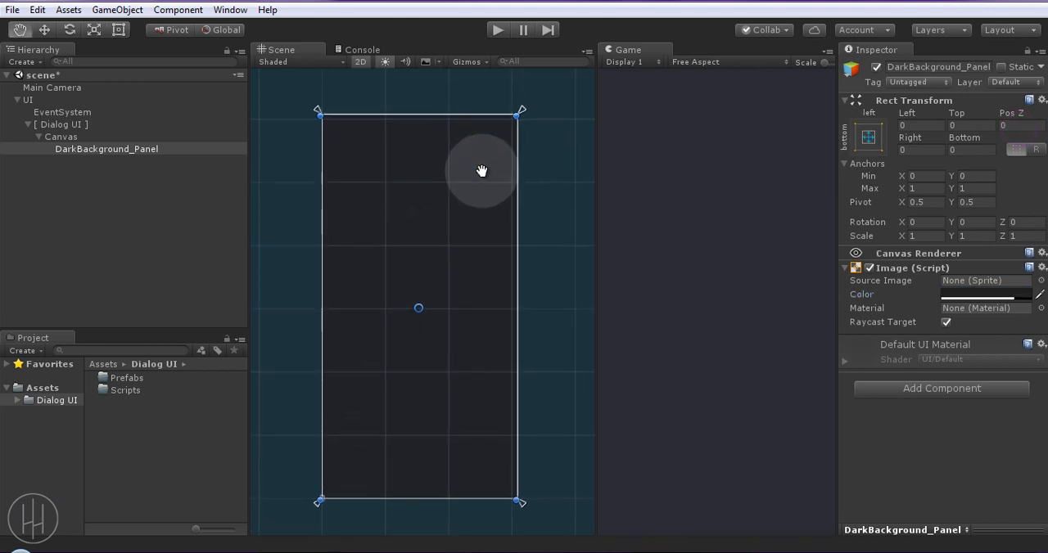
{"action": "right_click", "coordinate": [123, 148]}
{"action": "mouse_move", "coordinate": [140, 378]}
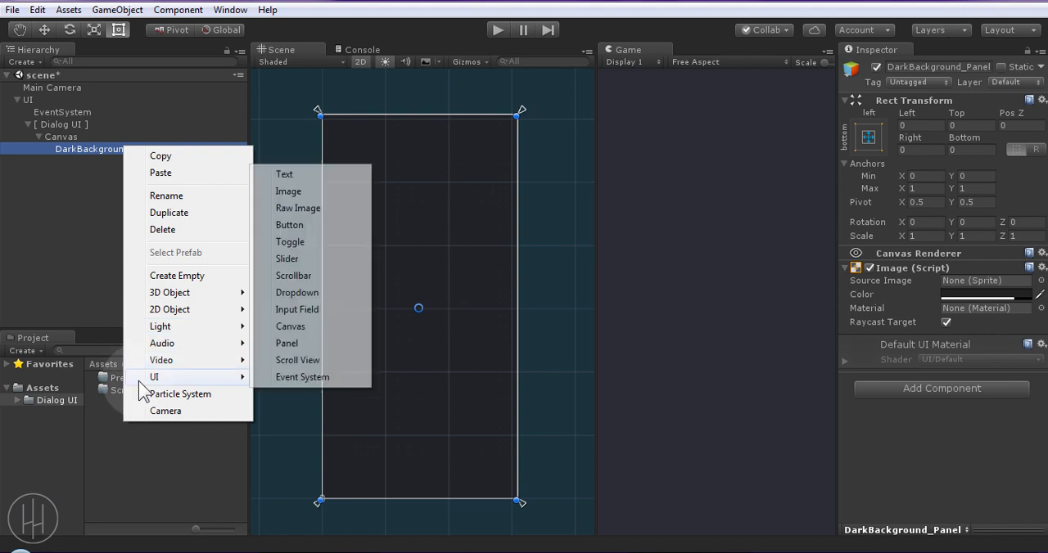
{"action": "left_click", "coordinate": [279, 344]}
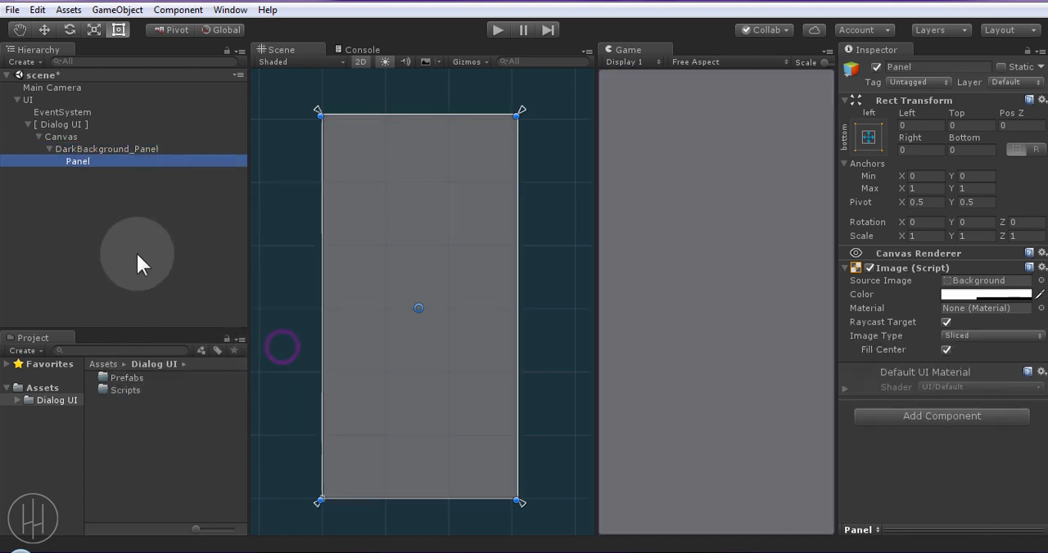
{"action": "left_click", "coordinate": [64, 163]}
{"action": "type", "text": "Dialog_"}
{"action": "key", "text": "Return"}
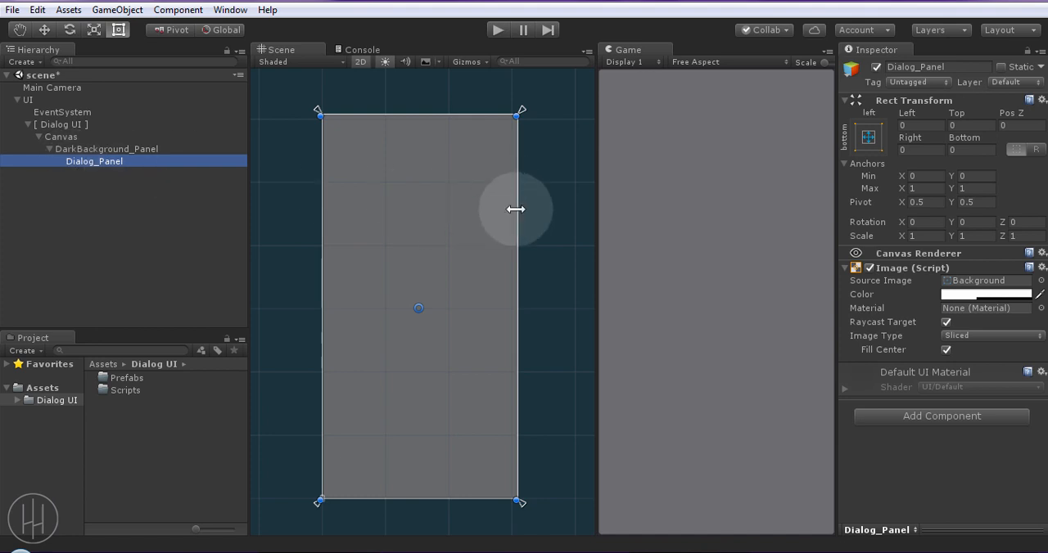
Shrink Dialog_Panel symmetrically to margins of about 6 at left and right and about 189 at top and bottom
{"action": "left_click_drag", "start_coordinate": [516, 210], "coordinate": [500, 207], "text": "alt"}
{"action": "left_click_drag", "start_coordinate": [480, 113], "coordinate": [475, 235], "text": "alt"}
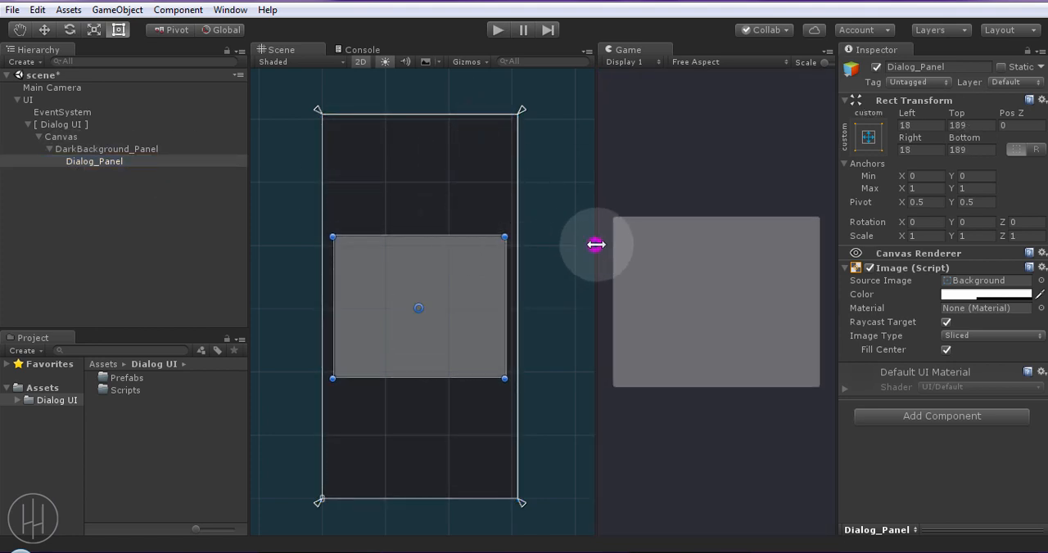
{"action": "left_click_drag", "start_coordinate": [595, 244], "coordinate": [609, 244]}
{"action": "left_click_drag", "start_coordinate": [502, 299], "coordinate": [510, 299]}
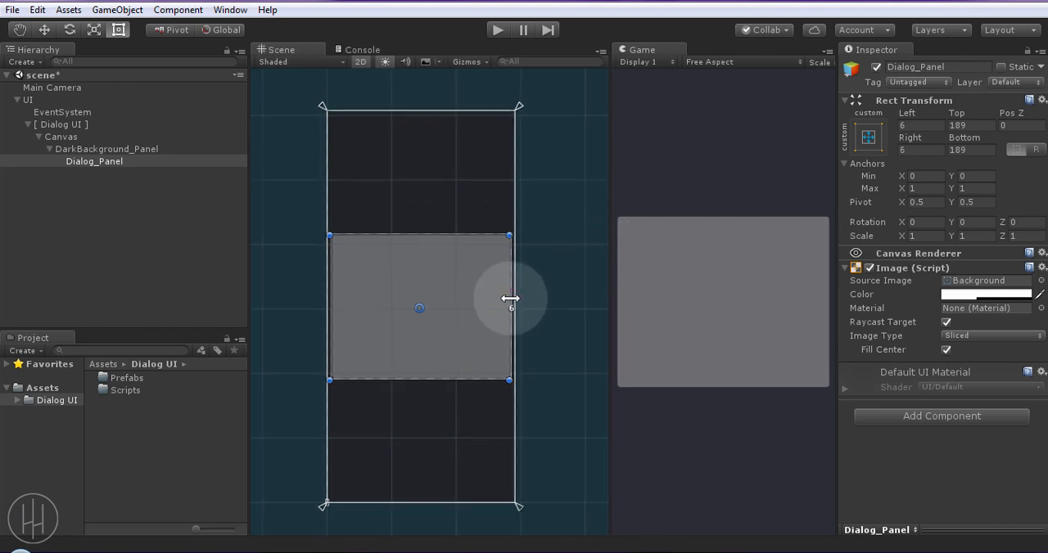
Set Dialog_Panel's source image to None and make its white colour fully opaque with alpha 255
{"action": "left_click", "coordinate": [1041, 280]}
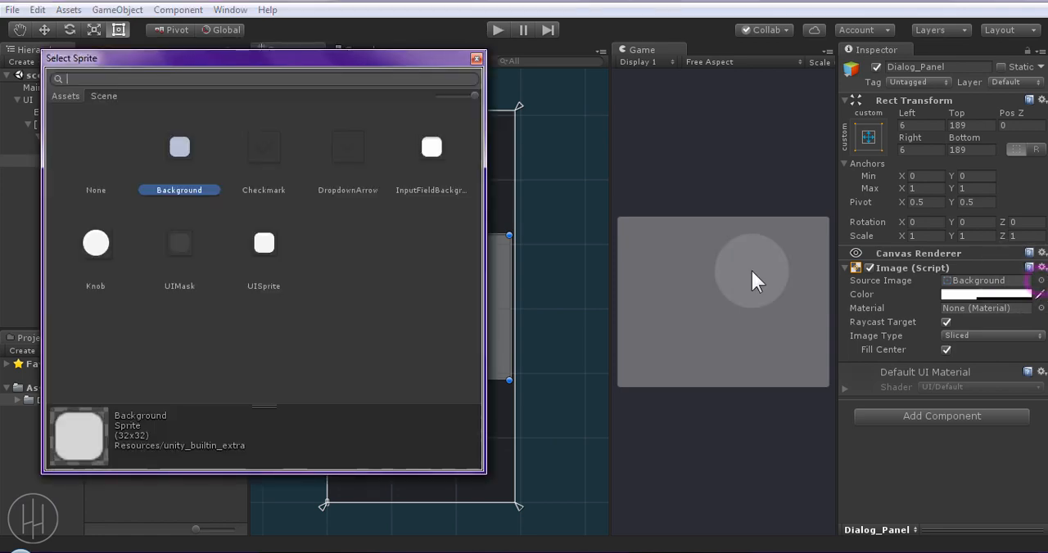
{"action": "double_click", "coordinate": [94, 160]}
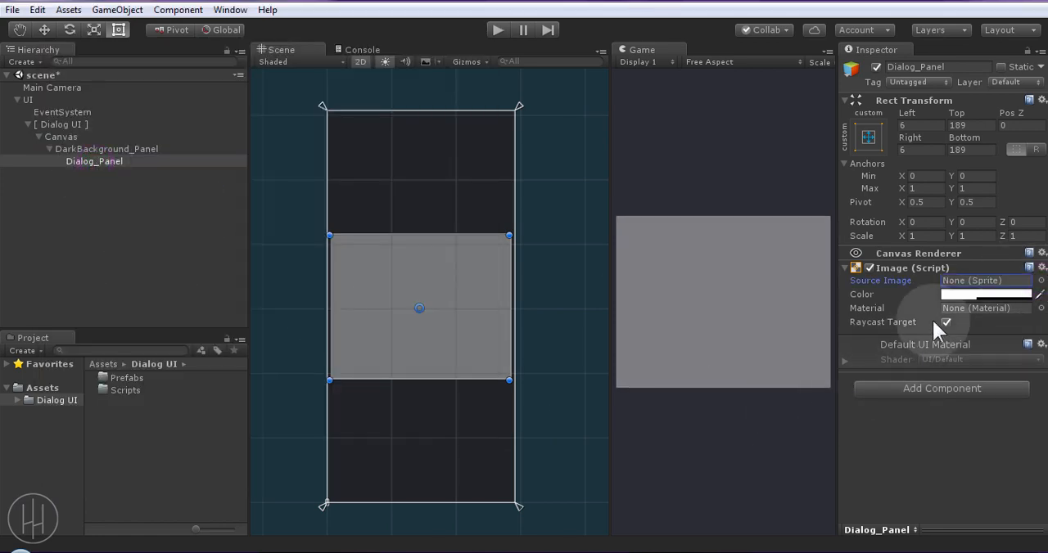
{"action": "left_click", "coordinate": [985, 294]}
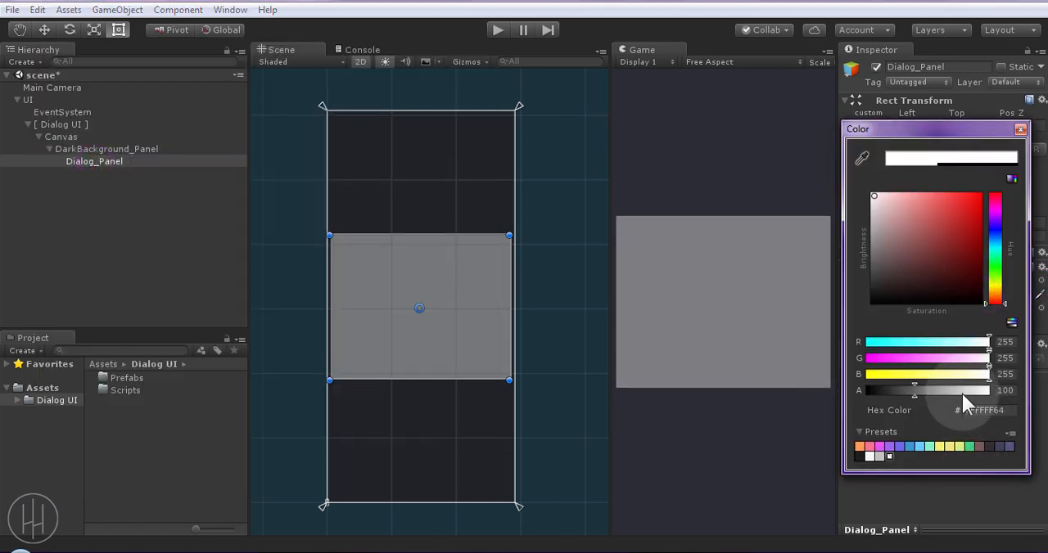
{"action": "left_click_drag", "start_coordinate": [962, 393], "coordinate": [1012, 395]}
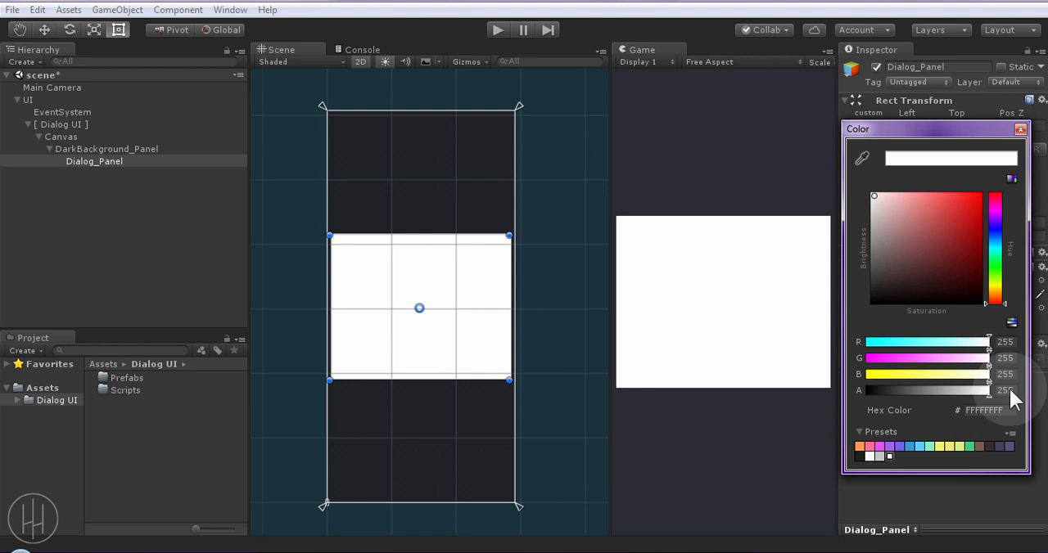
{"action": "left_click", "coordinate": [1020, 130]}
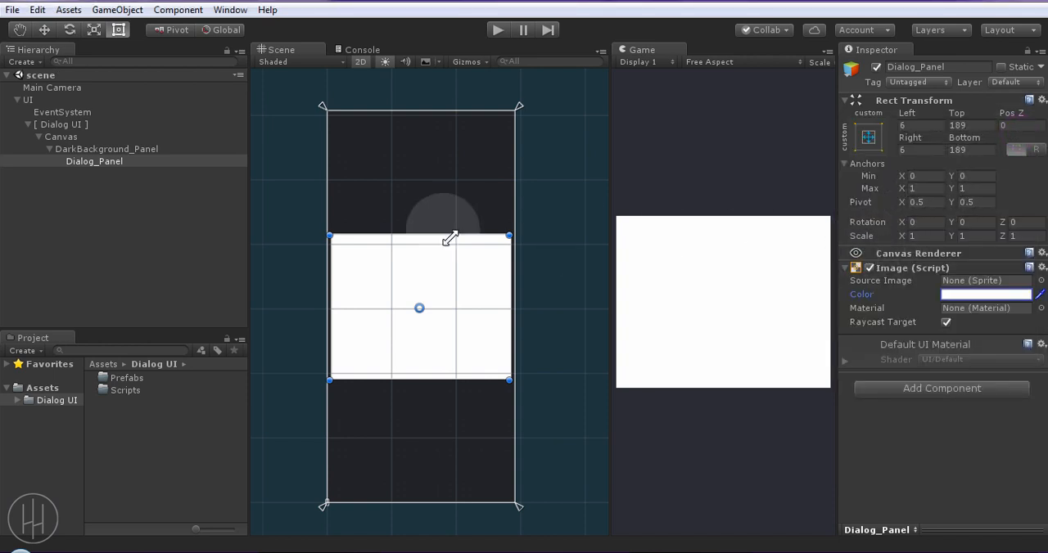
{"action": "left_click", "coordinate": [103, 204]}
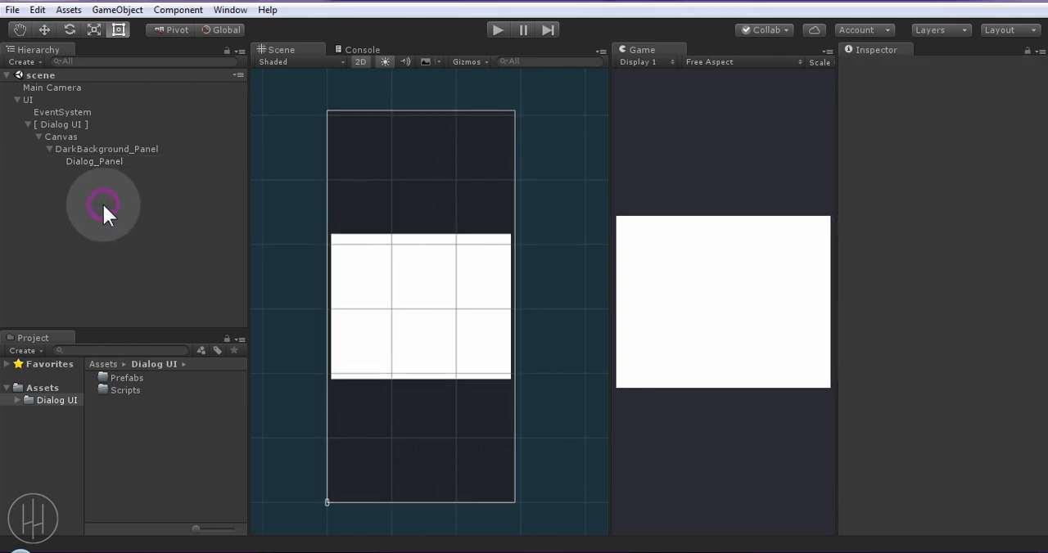
Add a UI Text object under Dialog_Panel and name it Title_Text
{"action": "left_click", "coordinate": [96, 161]}
{"action": "right_click", "coordinate": [96, 162]}
{"action": "mouse_move", "coordinate": [164, 393]}
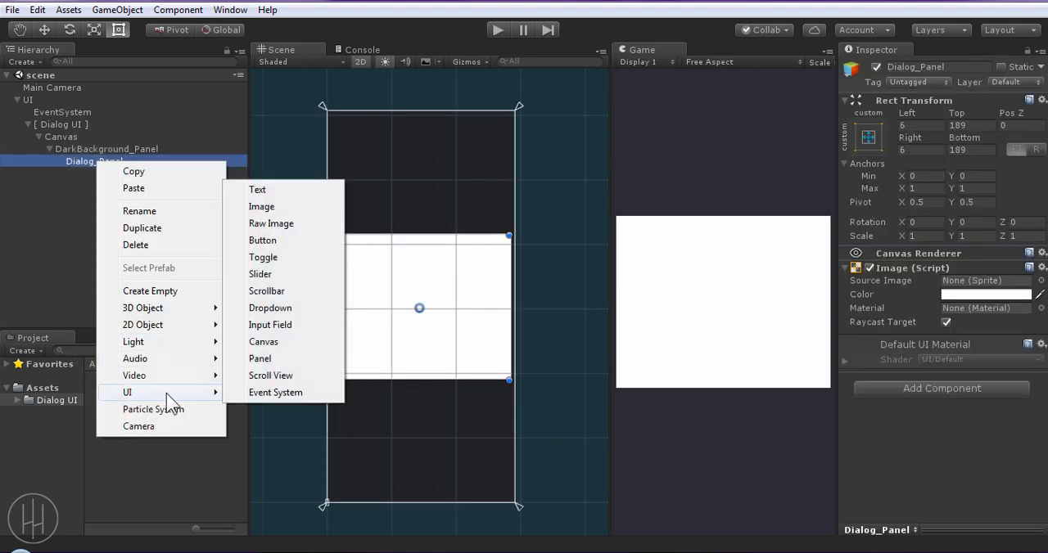
{"action": "left_click", "coordinate": [259, 189]}
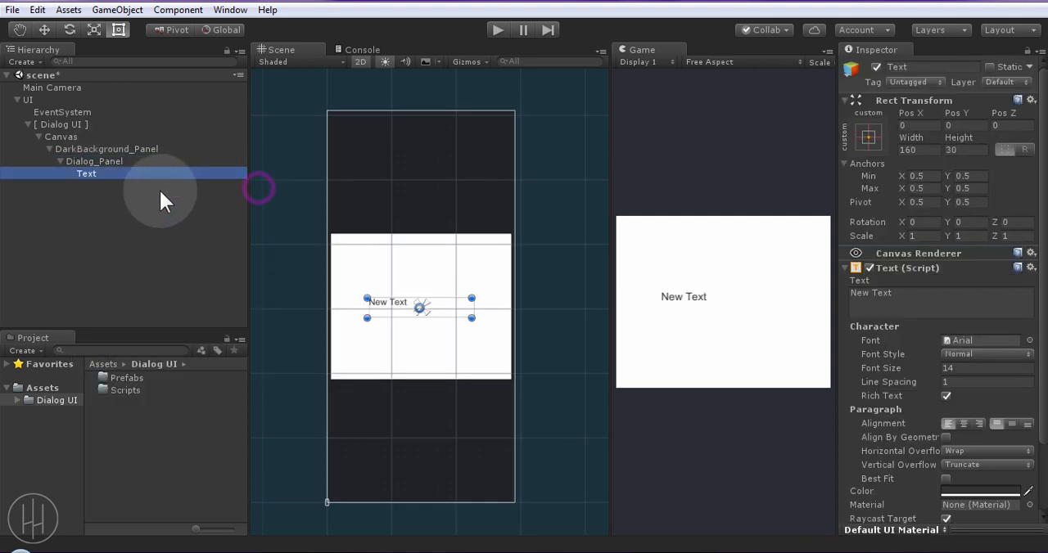
{"action": "left_click", "coordinate": [83, 175]}
{"action": "type", "text": "Title_Text"}
{"action": "key", "text": "Return"}
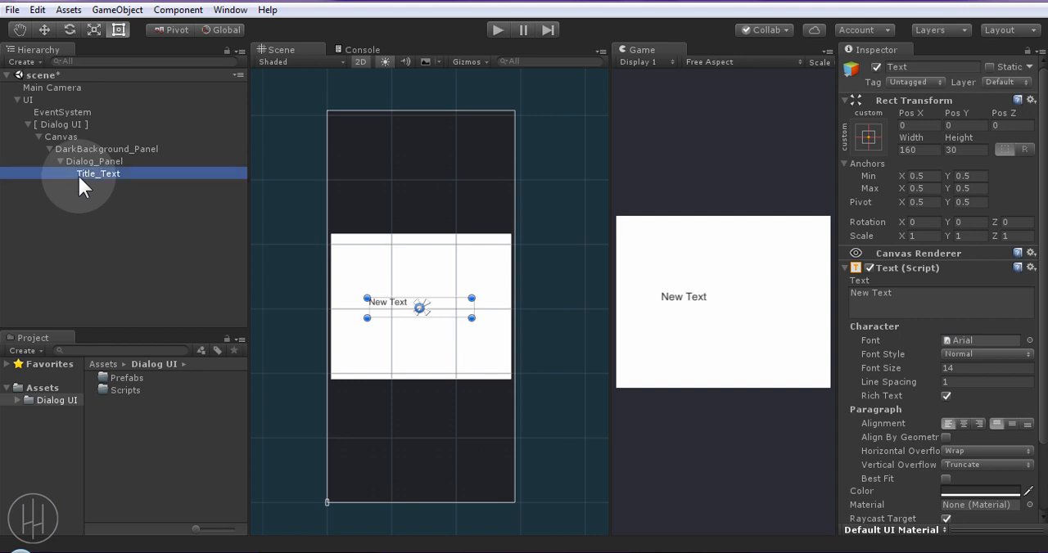
Move Title_Text to about X -38.9, Y 74.7 in Dialog_Panel's upper-left area and stretch its anchors across the panel's top edge
{"action": "scroll", "coordinate": [431, 374], "scroll_direction": "up", "scroll_amount": 2}
{"action": "scroll", "coordinate": [431, 375], "scroll_direction": "up", "scroll_amount": 2}
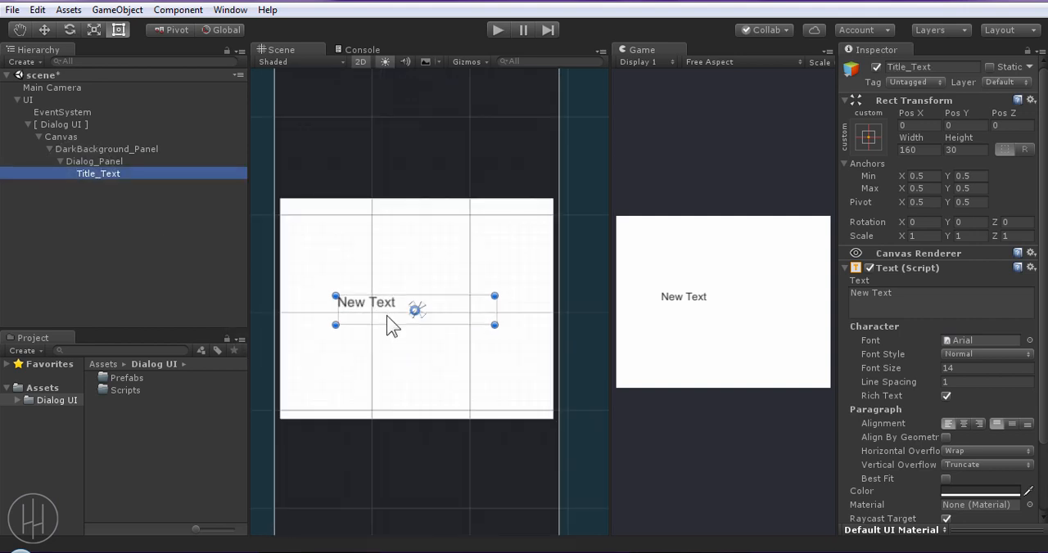
{"action": "left_click_drag", "start_coordinate": [388, 317], "coordinate": [353, 249]}
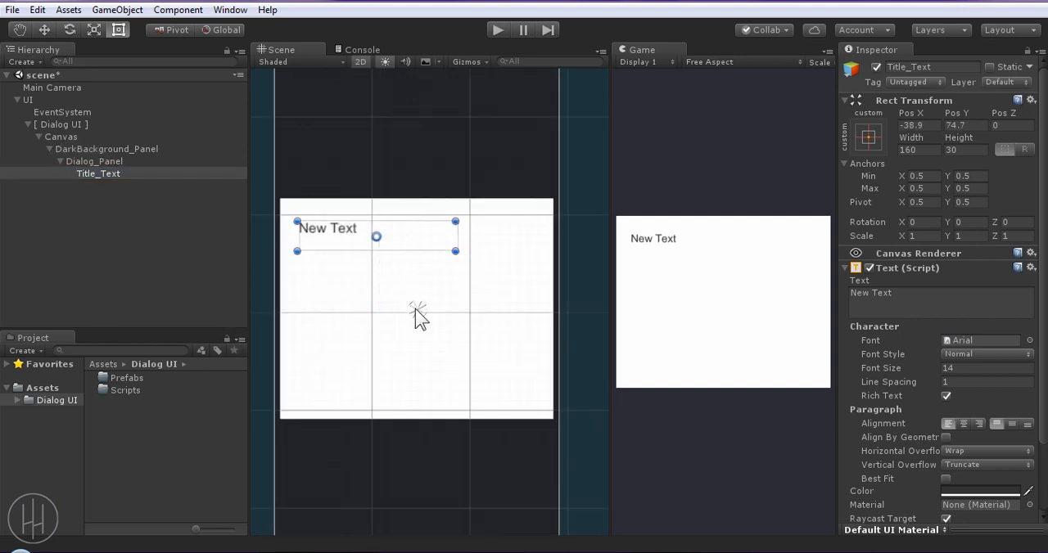
{"action": "left_click_drag", "start_coordinate": [416, 310], "coordinate": [552, 201]}
{"action": "scroll", "coordinate": [283, 206], "scroll_direction": "down", "scroll_amount": 1}
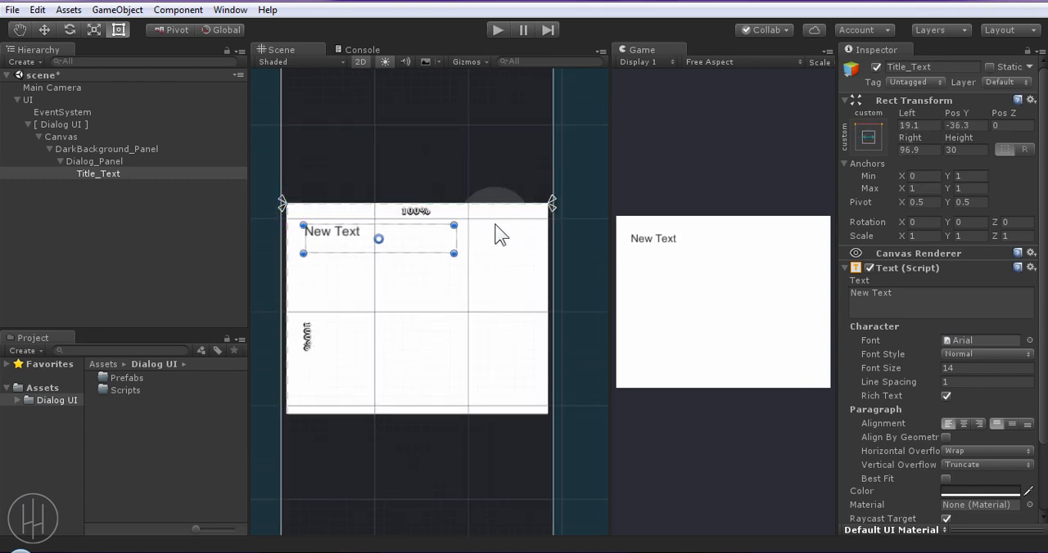
Widen Title_Text to a right margin of about 16.5, centre its text vertically and extend its height upward to about 36.5
{"action": "left_click_drag", "start_coordinate": [456, 244], "coordinate": [531, 242]}
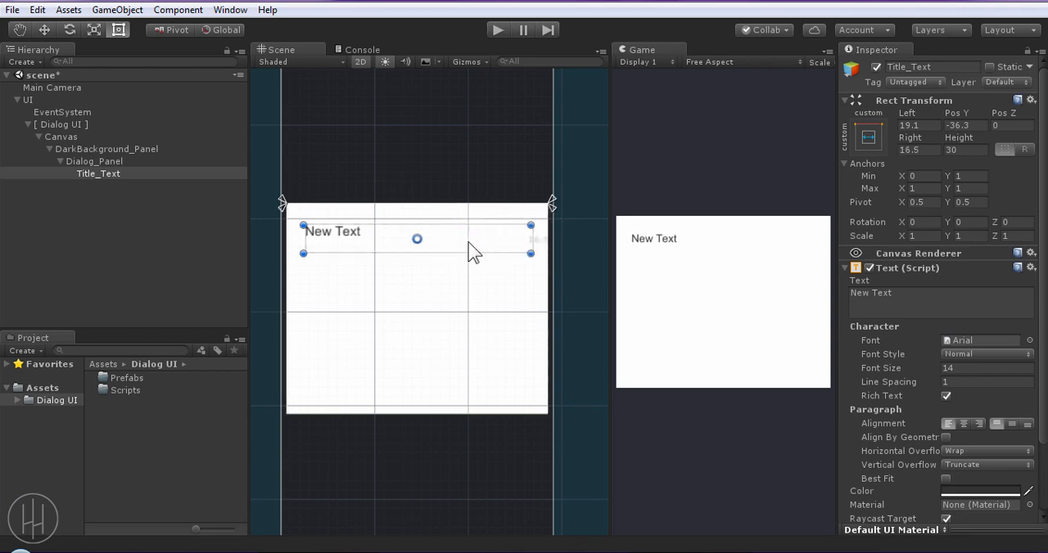
{"action": "left_click", "coordinate": [1012, 424]}
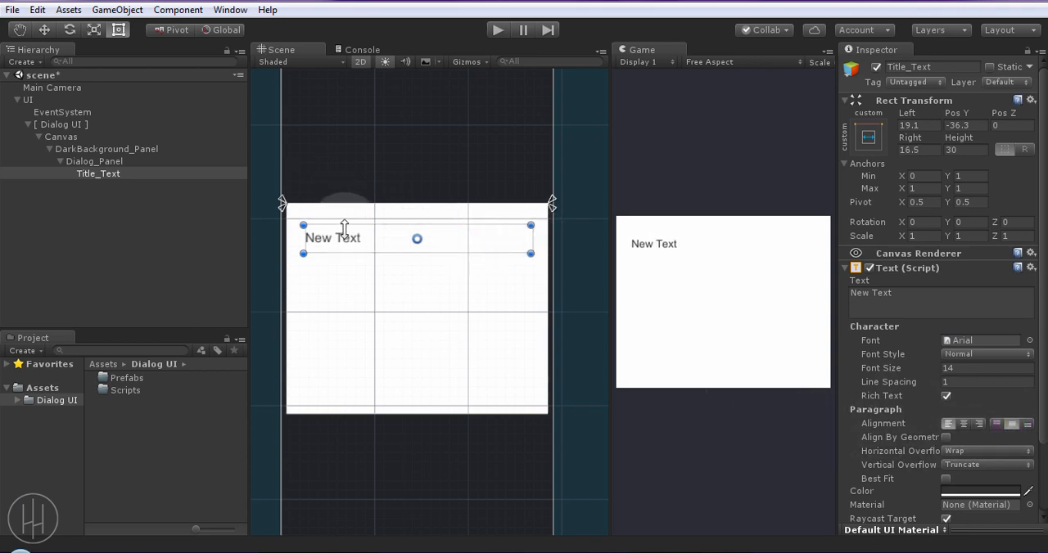
{"action": "left_click_drag", "start_coordinate": [344, 221], "coordinate": [344, 215]}
Set Title_Text's text to "Dialog title" and its font size to 18
{"action": "left_click", "coordinate": [908, 308]}
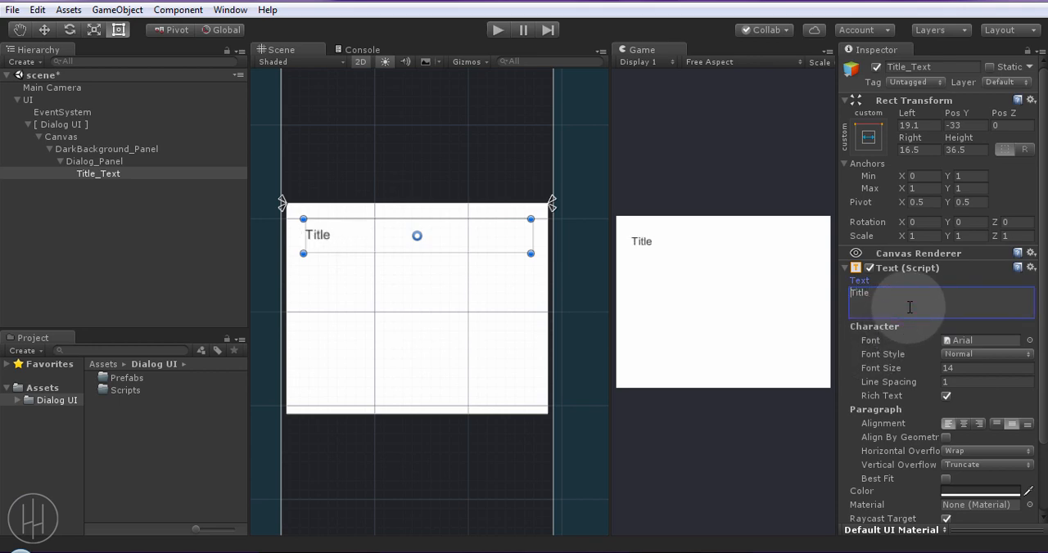
{"action": "type", "text": "Dialog"}
{"action": "left_click", "coordinate": [882, 293]}
{"action": "key", "text": "BackSpace"}
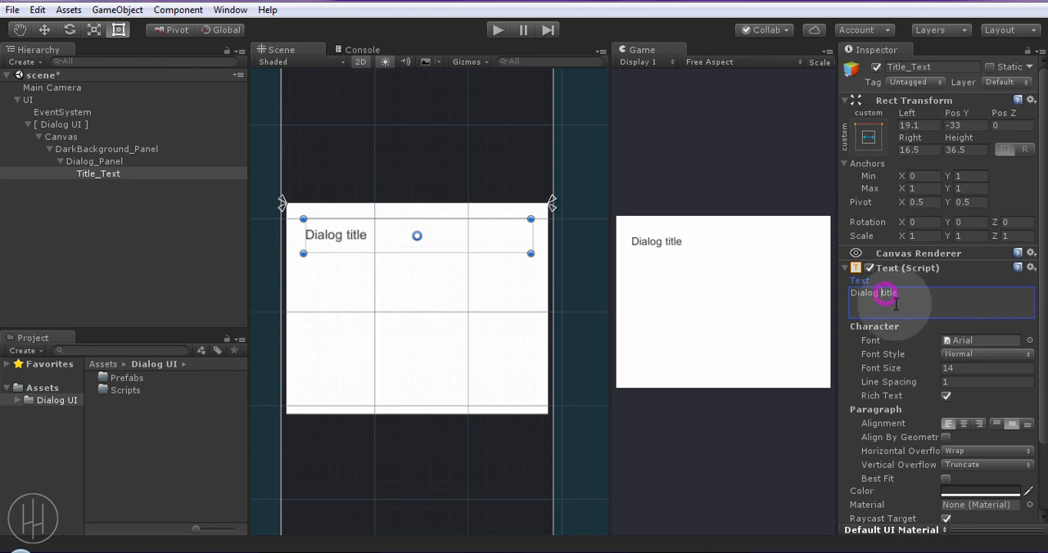
{"action": "left_click_drag", "start_coordinate": [881, 368], "coordinate": [888, 370]}
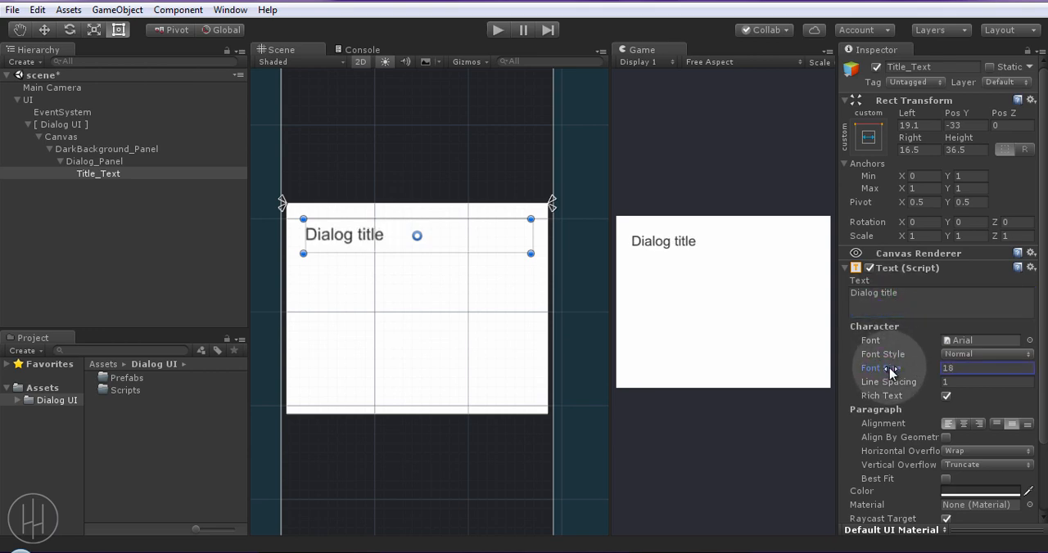
Colour Title_Text black with alpha 135 and capitalise its wording as "Dialog Title"
{"action": "left_click", "coordinate": [966, 492]}
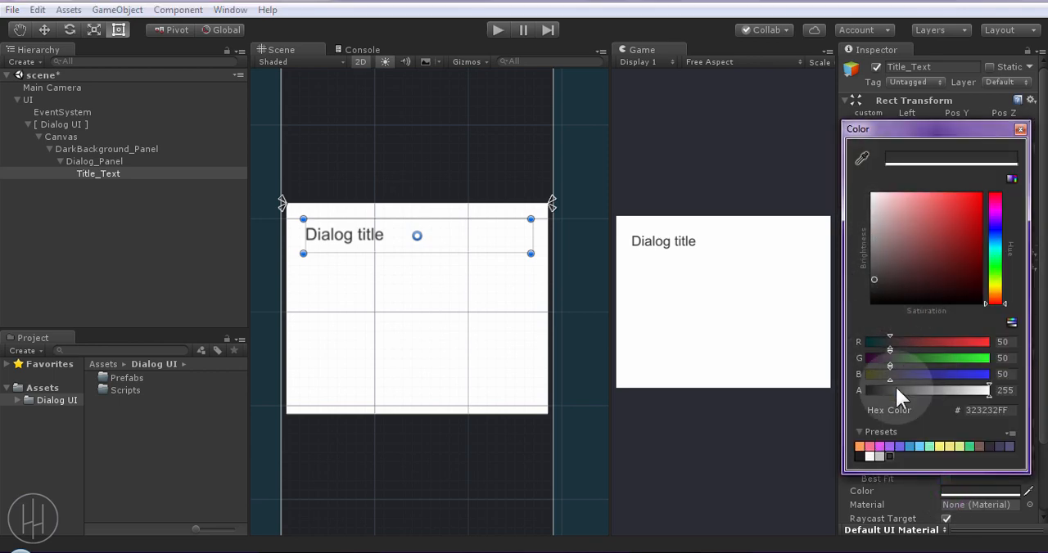
{"action": "left_click_drag", "start_coordinate": [872, 303], "coordinate": [860, 311]}
{"action": "left_click_drag", "start_coordinate": [979, 391], "coordinate": [932, 392]}
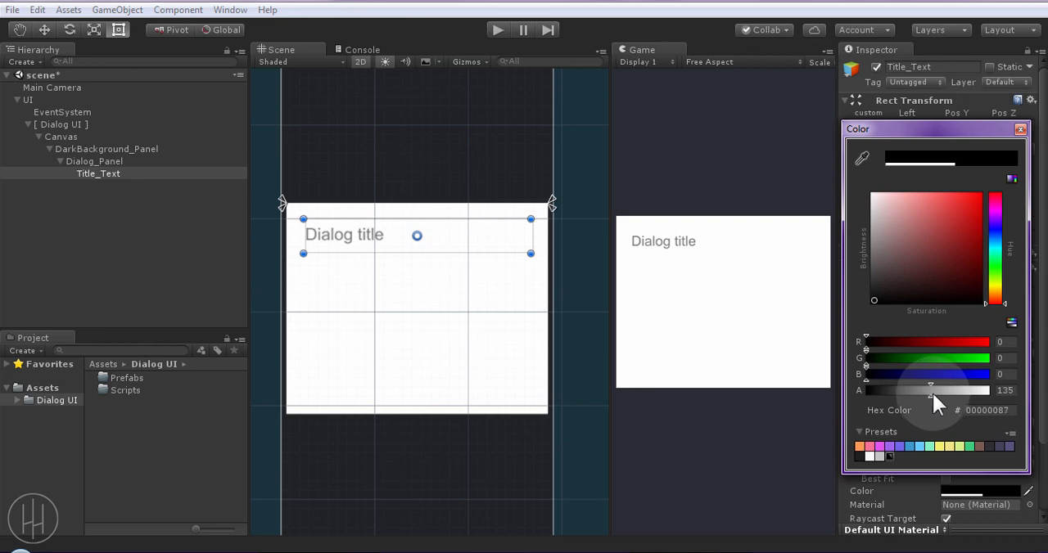
{"action": "left_click", "coordinate": [1020, 129]}
{"action": "left_click", "coordinate": [884, 294]}
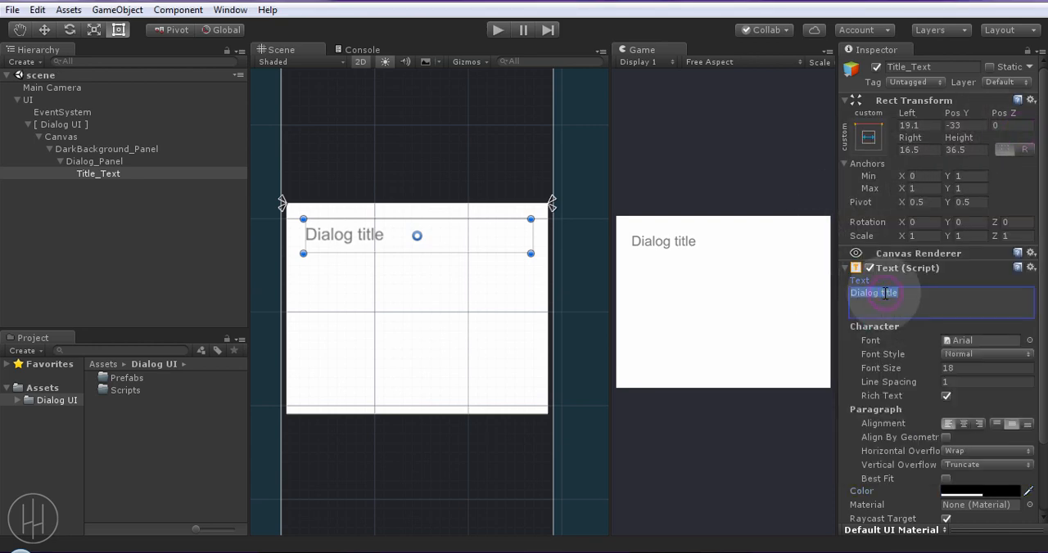
{"action": "type", "text": "T"}
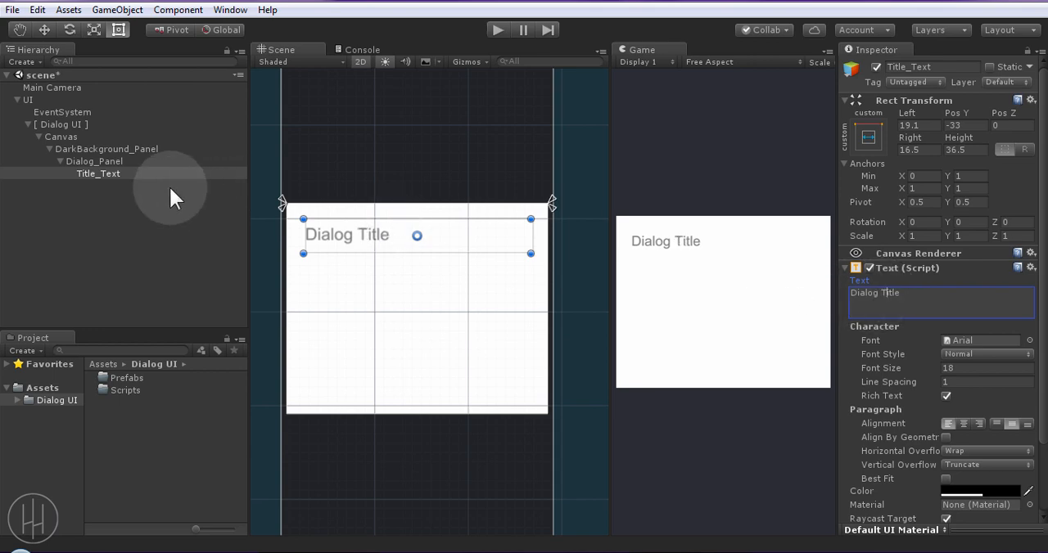
Duplicate Title_Text and rename the copy Message_Text
{"action": "left_click", "coordinate": [127, 172]}
{"action": "key", "text": "ctrl+d"}
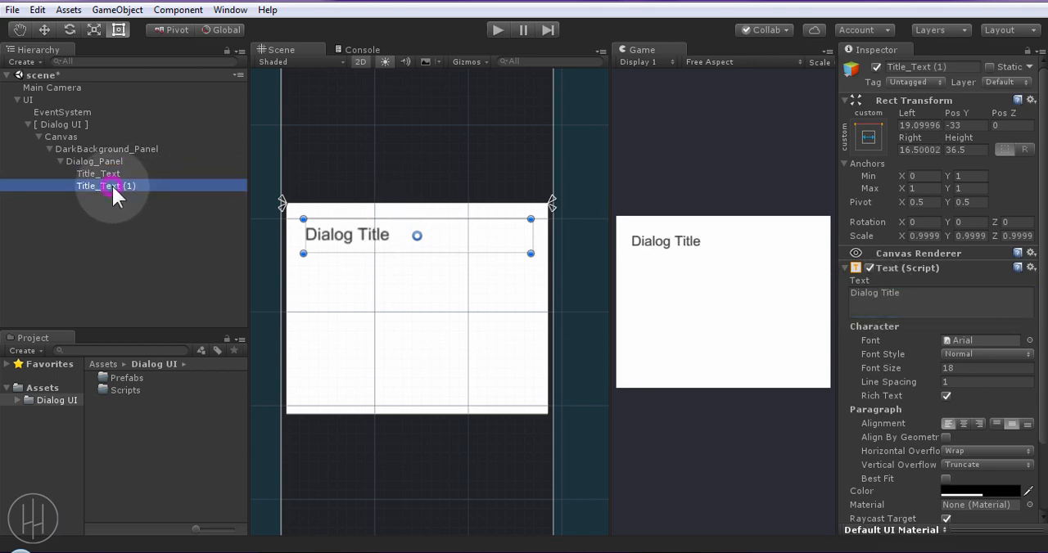
{"action": "left_click", "coordinate": [111, 185]}
{"action": "type", "text": "Message_Text"}
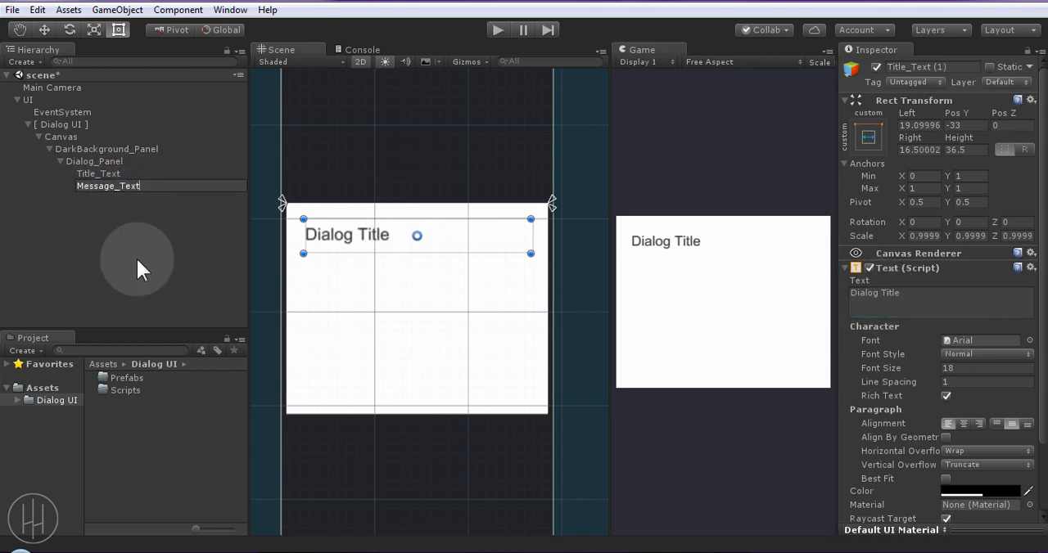
{"action": "key", "text": "Return"}
Place Message_Text below the title, anchored to all panel corners, with margins of about 17.8 at the sides, 55 above and 66 below
{"action": "left_click_drag", "start_coordinate": [375, 248], "coordinate": [367, 308]}
{"action": "left_click_drag", "start_coordinate": [285, 206], "coordinate": [278, 417]}
{"action": "left_click_drag", "start_coordinate": [390, 310], "coordinate": [389, 352]}
Set Message_Text's text to "Message goes here" and raise its black colour's alpha to 222
{"action": "left_click", "coordinate": [927, 299]}
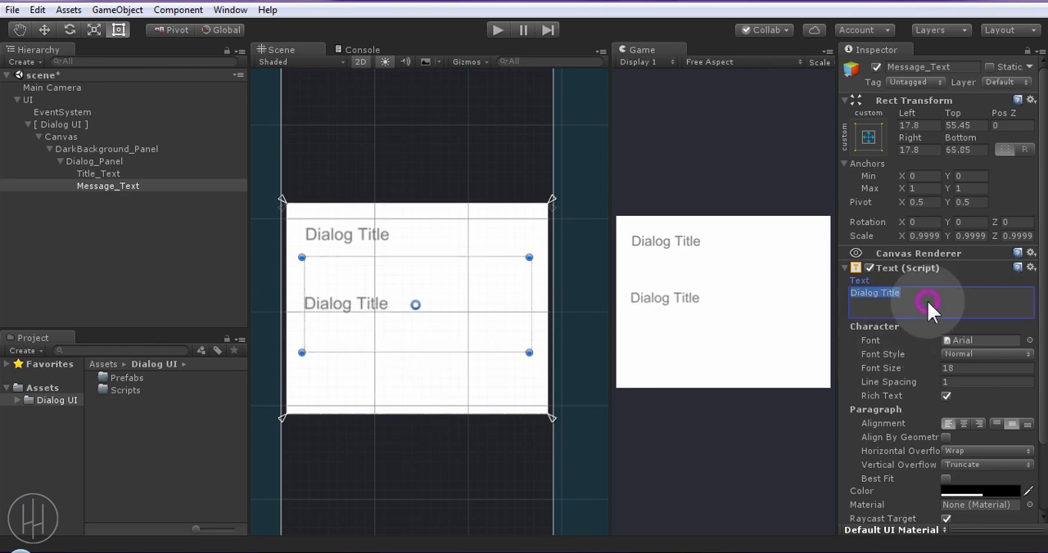
{"action": "type", "text": "Message goes here"}
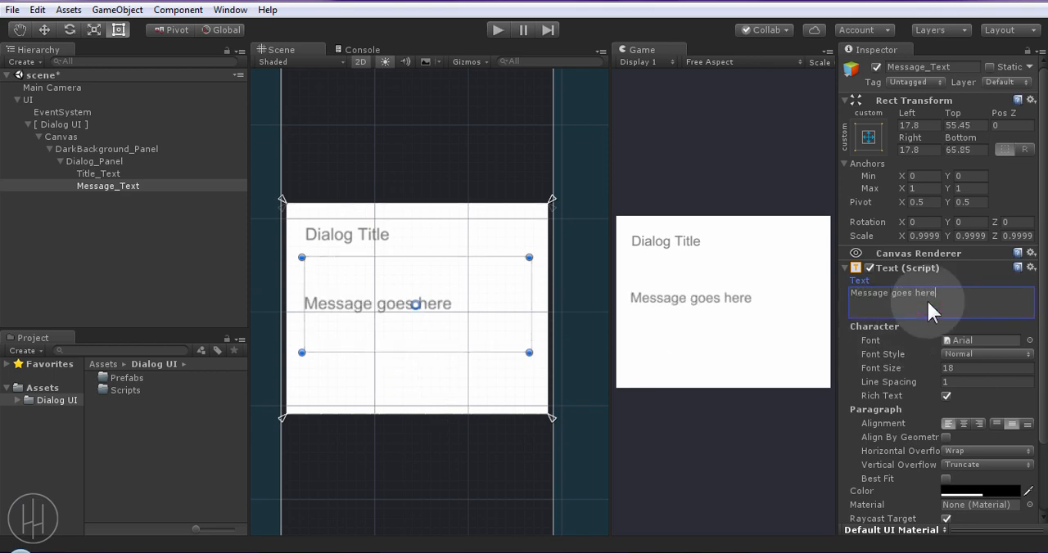
{"action": "left_click", "coordinate": [982, 491]}
{"action": "left_click", "coordinate": [975, 393]}
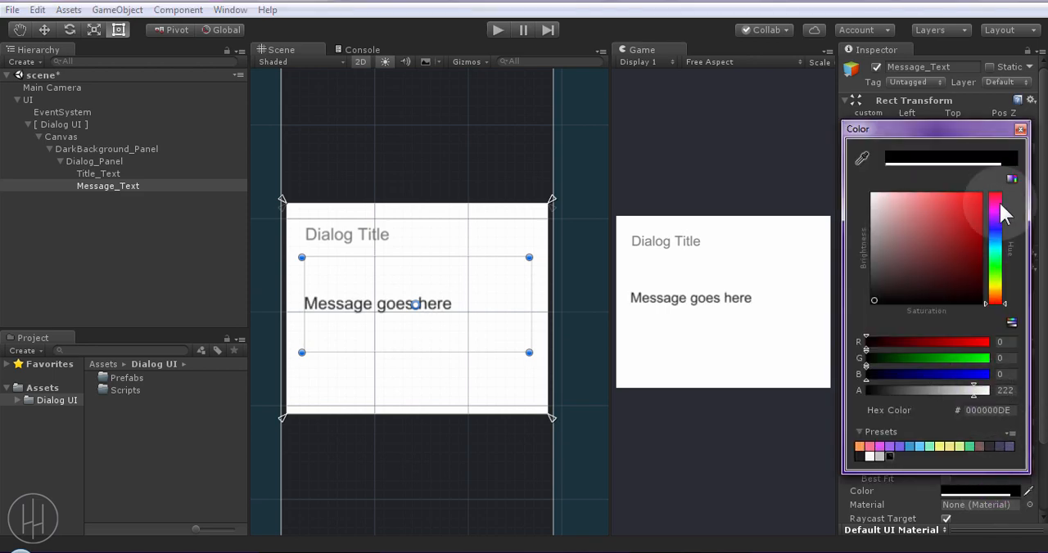
{"action": "left_click", "coordinate": [1020, 130]}
Enable Best Fit on Message_Text with a minimum size of 16 and a maximum size of 18
{"action": "scroll", "coordinate": [971, 393], "scroll_direction": "down", "scroll_amount": 3}
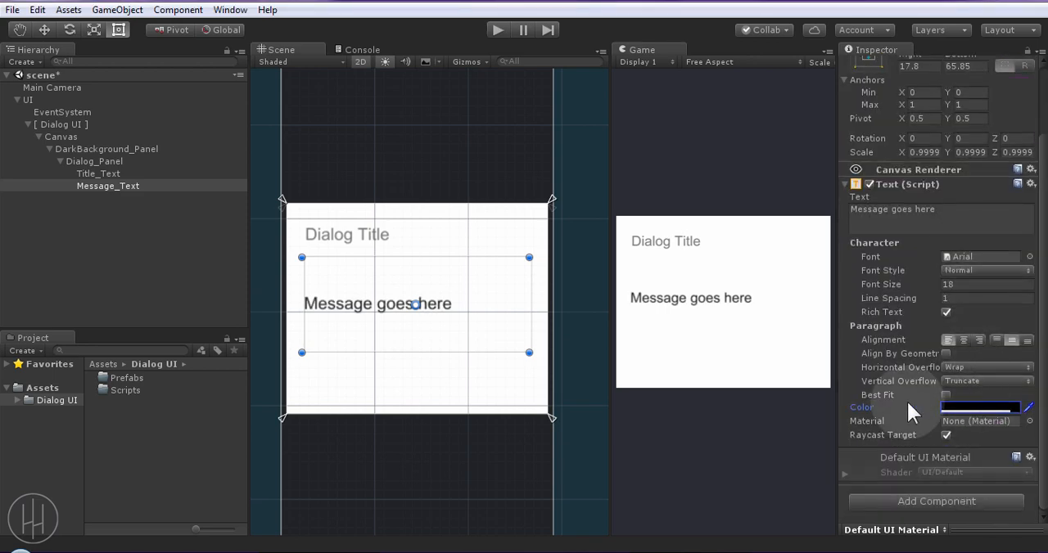
{"action": "left_click", "coordinate": [946, 396]}
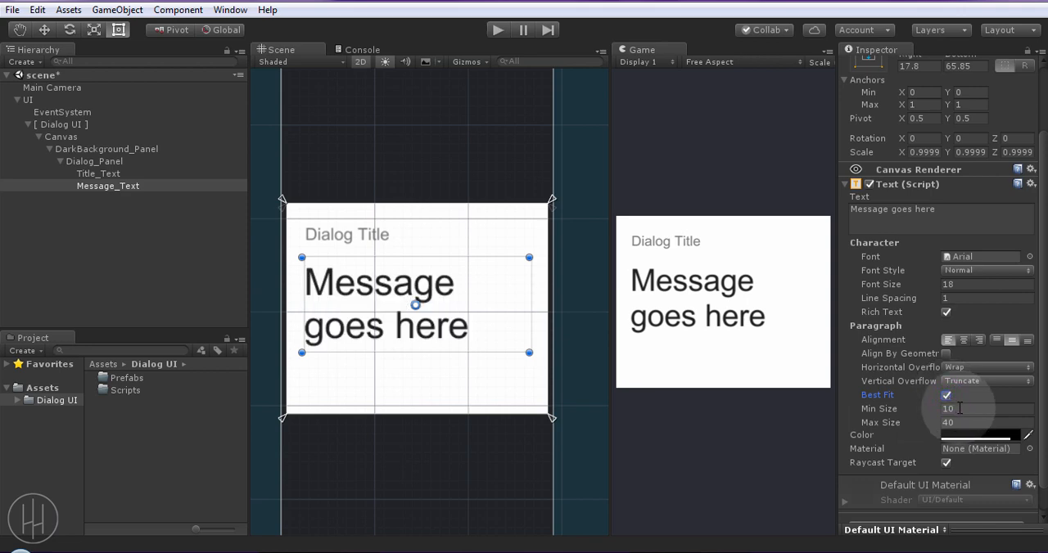
{"action": "left_click", "coordinate": [958, 408]}
{"action": "type", "text": "16"}
{"action": "left_click", "coordinate": [958, 421]}
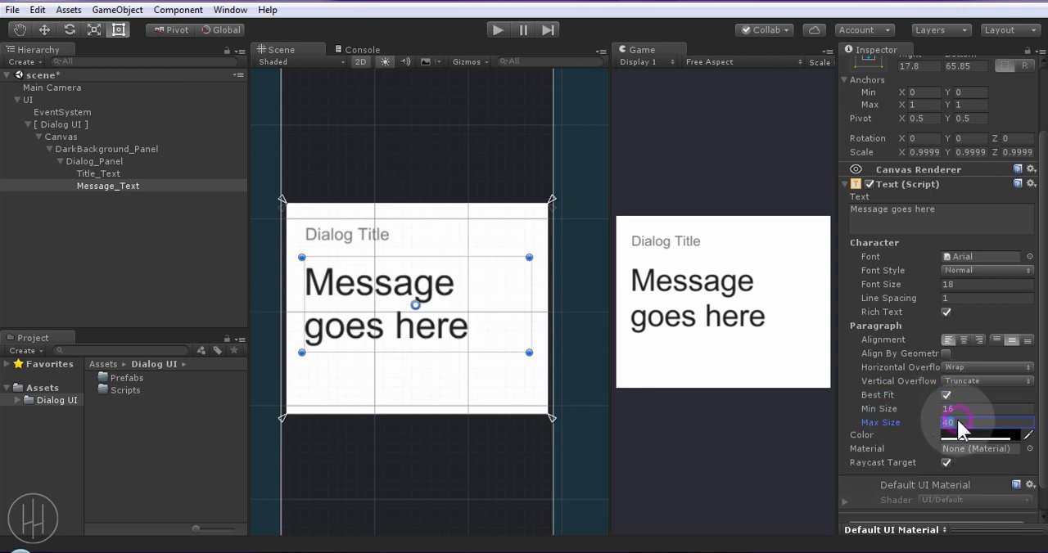
{"action": "type", "text": "14"}
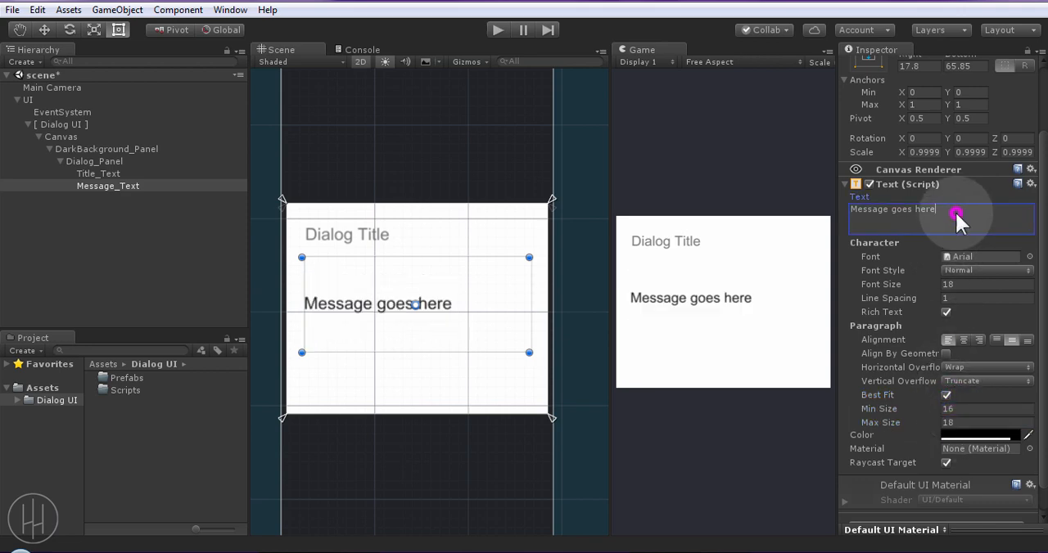
Set Message_Text's Best Fit maximum size to 24
{"action": "left_click", "coordinate": [955, 210]}
{"action": "left_click", "coordinate": [957, 212]}
{"action": "left_click", "coordinate": [960, 421]}
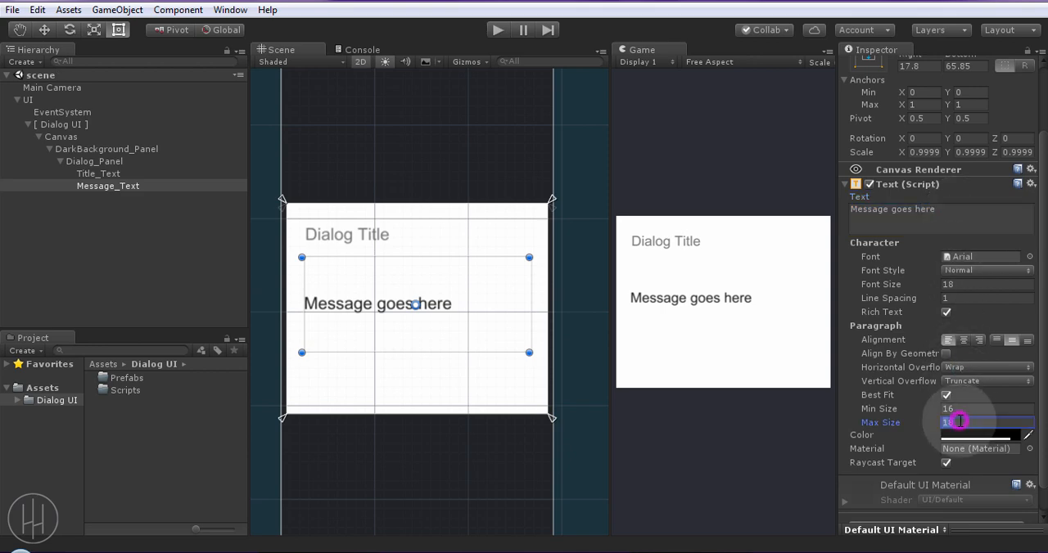
{"action": "type", "text": "24"}
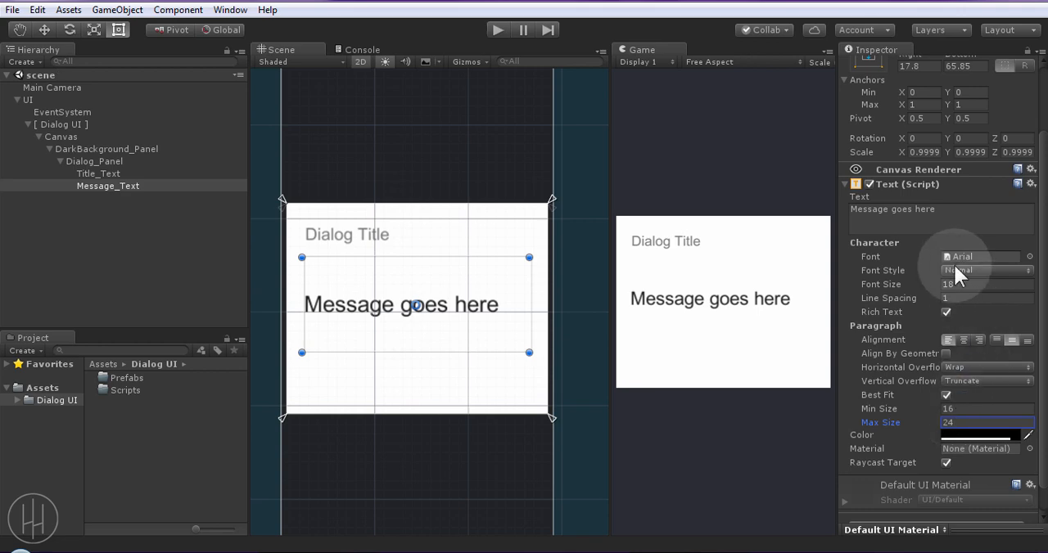
Fill Message_Text with "Message goes here" repeated four times and set its line spacing to 1.12
{"action": "left_click", "coordinate": [954, 210]}
{"action": "key", "text": "ctrl+c"}
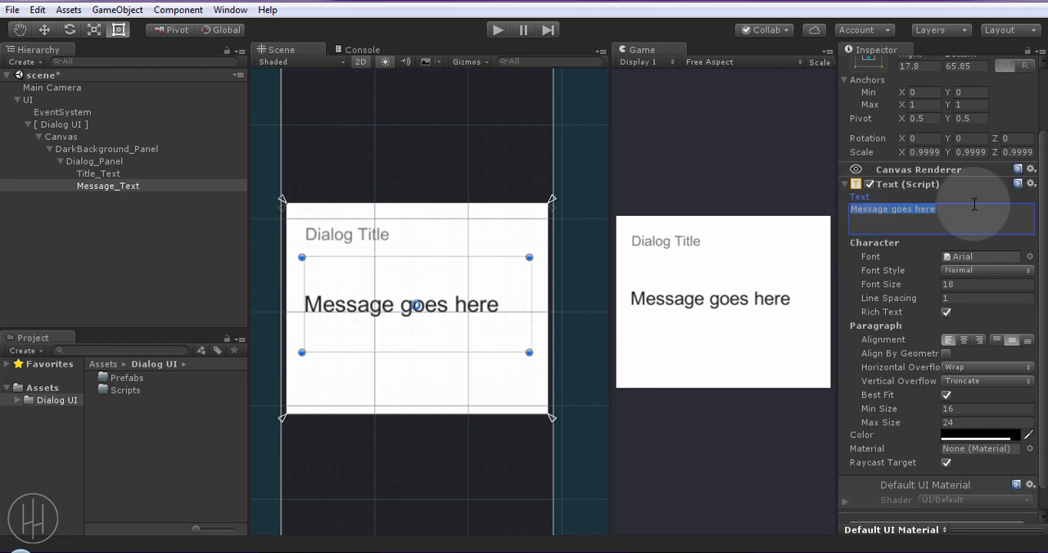
{"action": "left_click", "coordinate": [954, 213]}
{"action": "key", "text": "ctrl+v"}
{"action": "key", "text": "ctrl+v"}
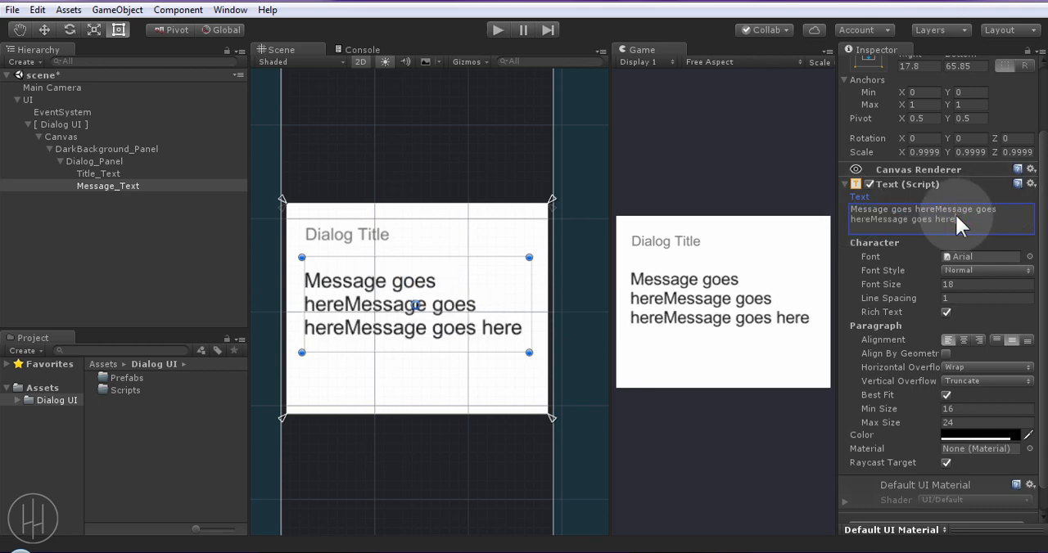
{"action": "key", "text": "ctrl+v"}
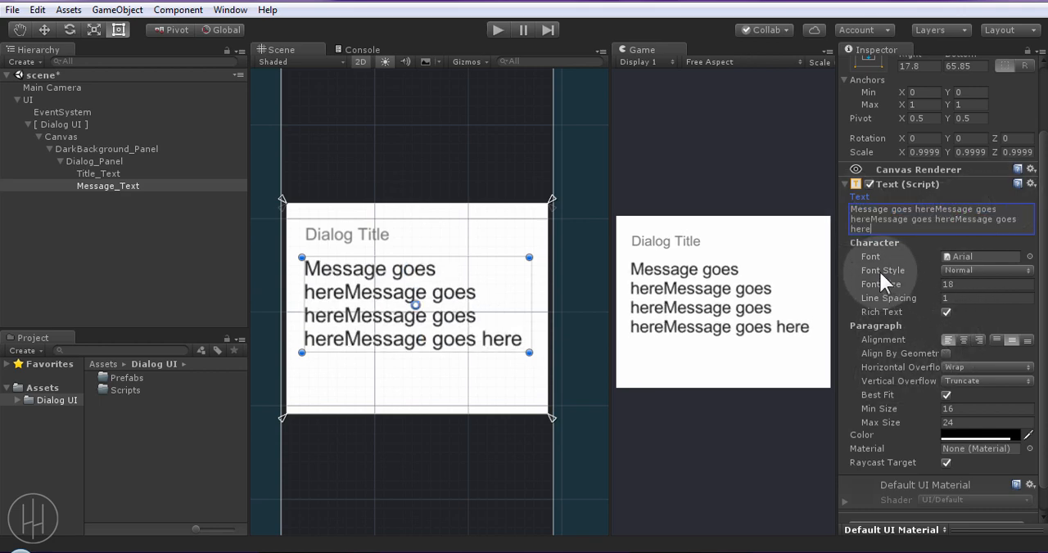
{"action": "left_click_drag", "start_coordinate": [888, 298], "coordinate": [894, 296]}
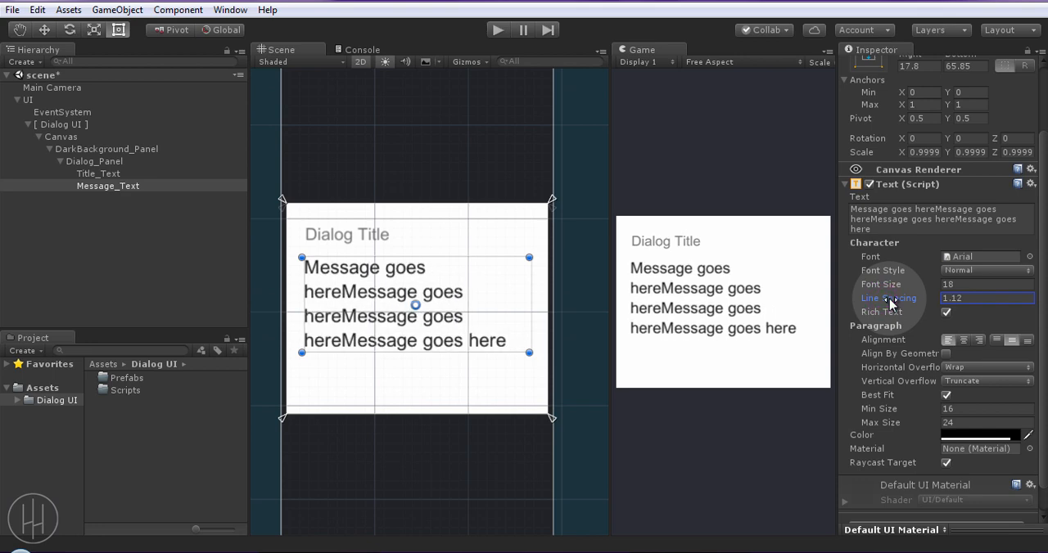
Replace Message_Text's repeated text with "Message goes here." and save the scene
{"action": "left_click", "coordinate": [923, 225]}
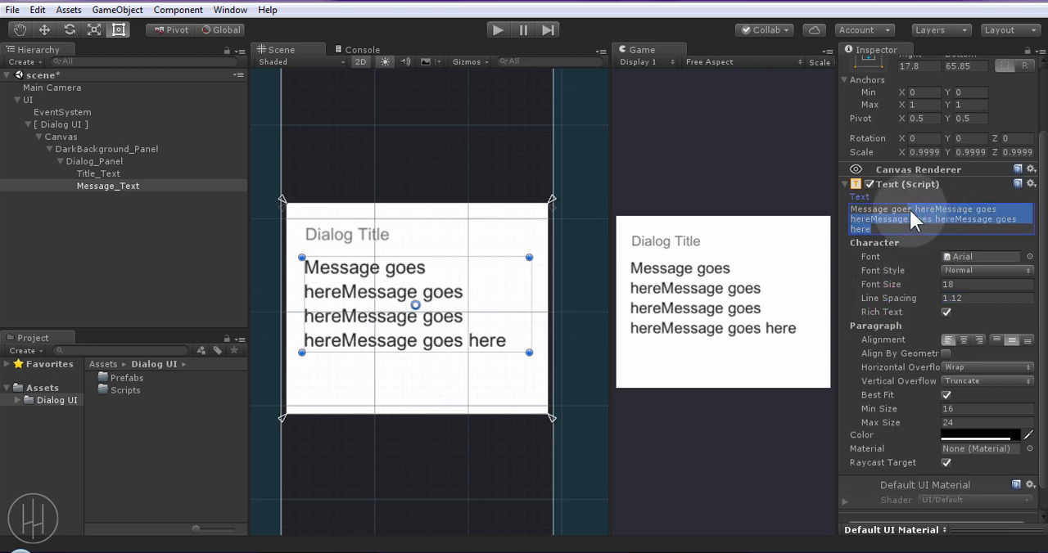
{"action": "type", "text": "Message goes."}
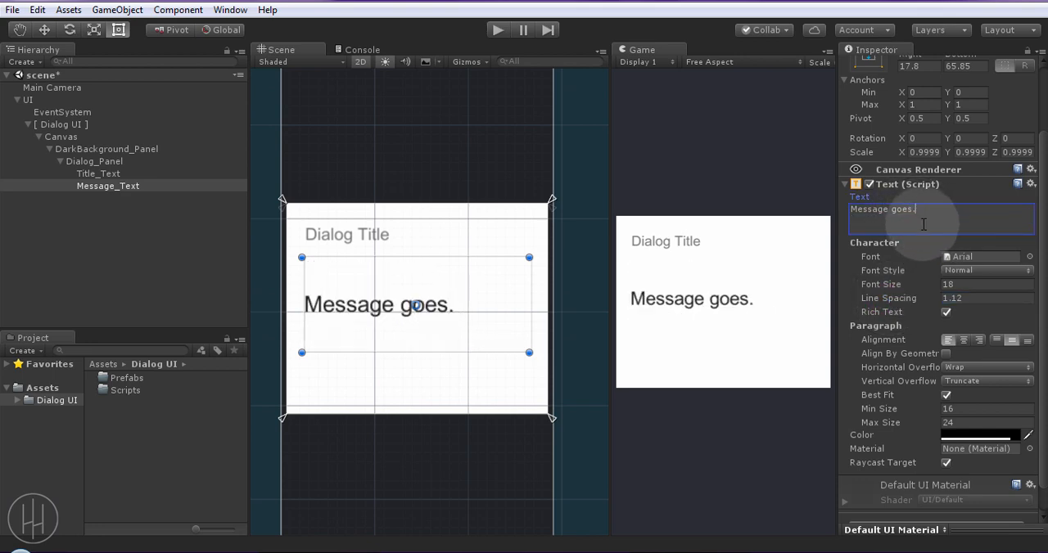
{"action": "key", "text": "BackSpace"}
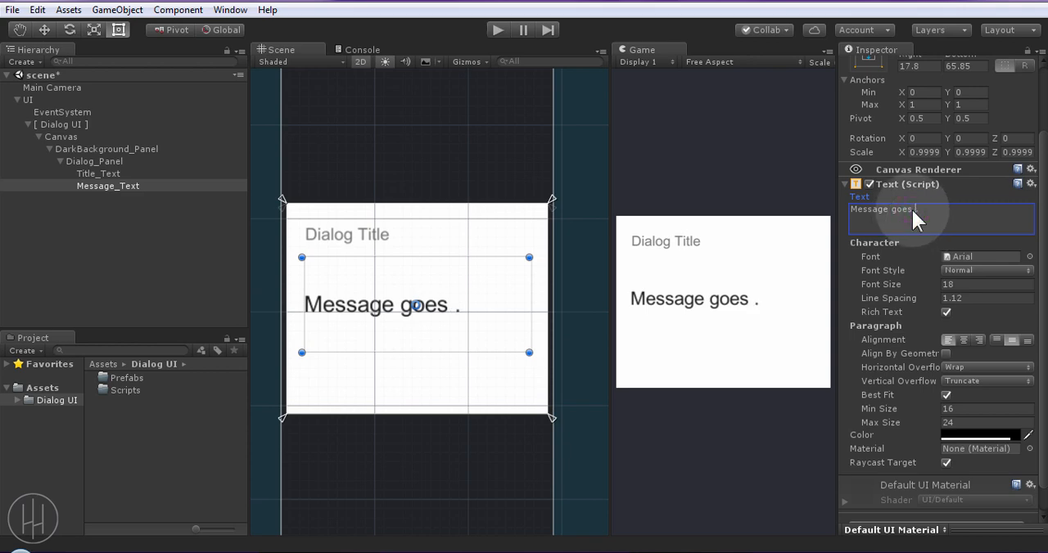
{"action": "type", "text": "here"}
{"action": "key", "text": "ctrl+s"}
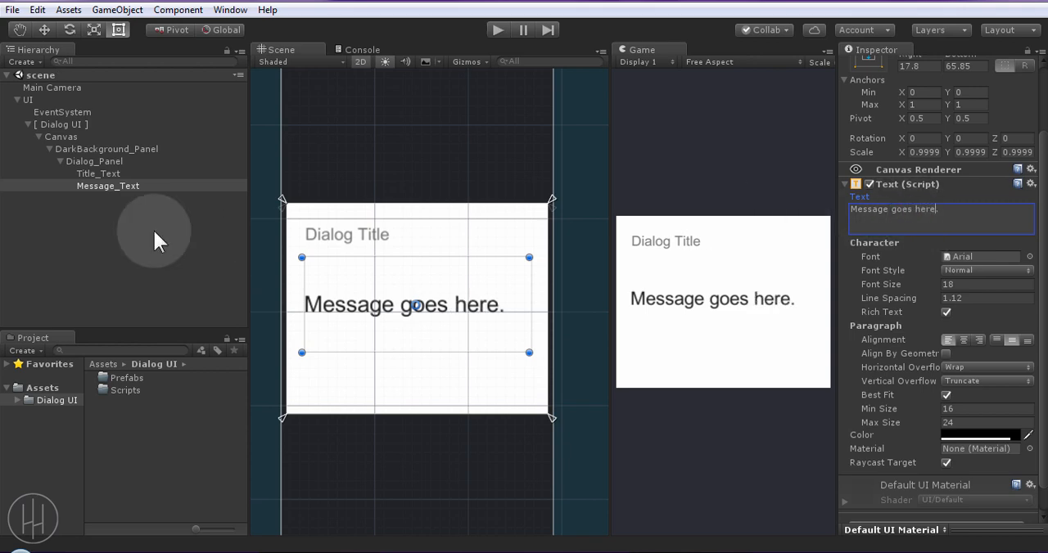
Add a UI Button inside Dialog_Panel and move it into the empty area below the message
{"action": "right_click", "coordinate": [111, 161]}
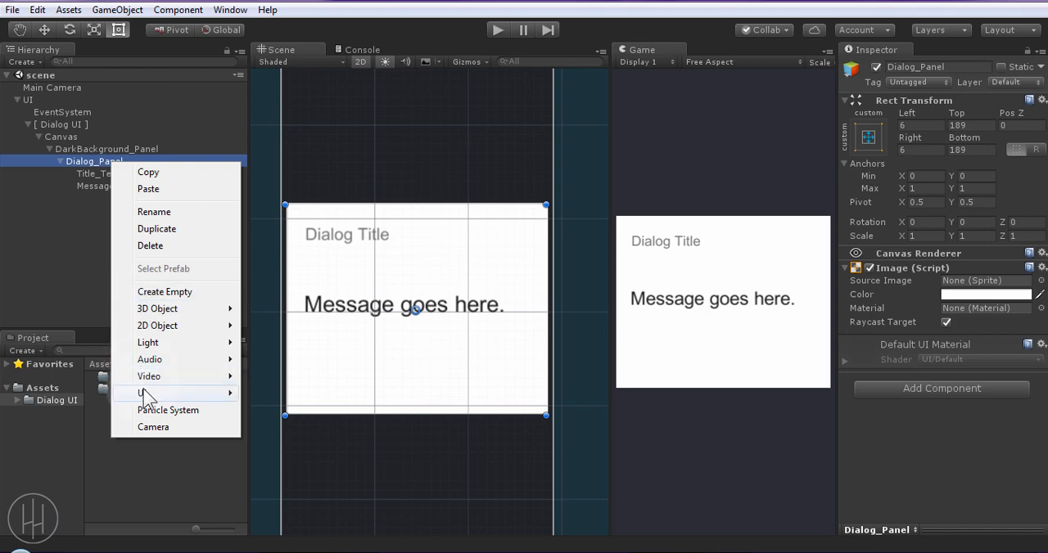
{"action": "mouse_move", "coordinate": [223, 394]}
{"action": "left_click", "coordinate": [275, 308]}
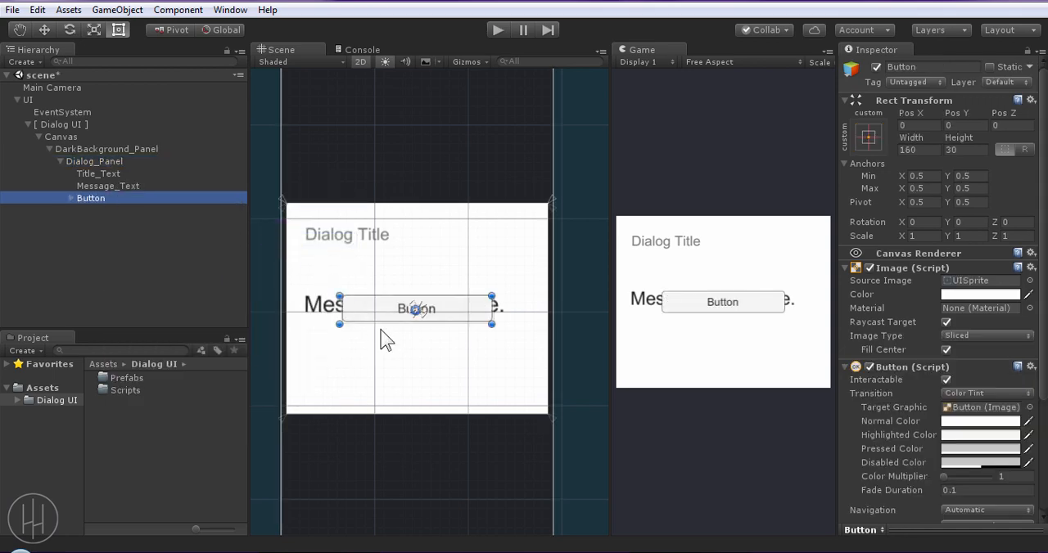
{"action": "left_click_drag", "start_coordinate": [381, 312], "coordinate": [386, 365]}
Anchor the button across the panel's bottom edge and stretch it to 12.5 side margins and a height of about 45.7
{"action": "left_click_drag", "start_coordinate": [412, 315], "coordinate": [281, 416]}
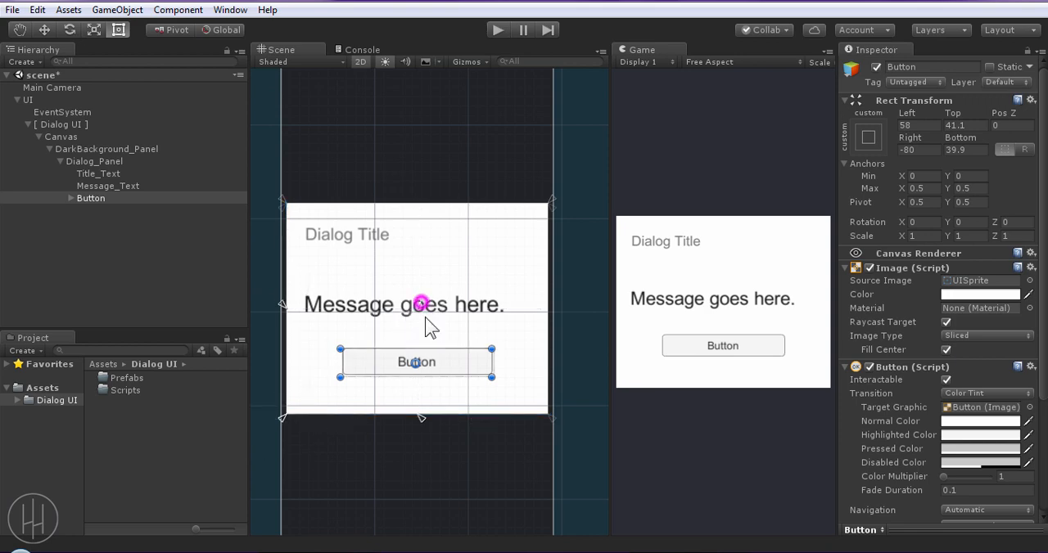
{"action": "left_click_drag", "start_coordinate": [425, 317], "coordinate": [550, 413]}
{"action": "left_click_drag", "start_coordinate": [472, 360], "coordinate": [535, 390]}
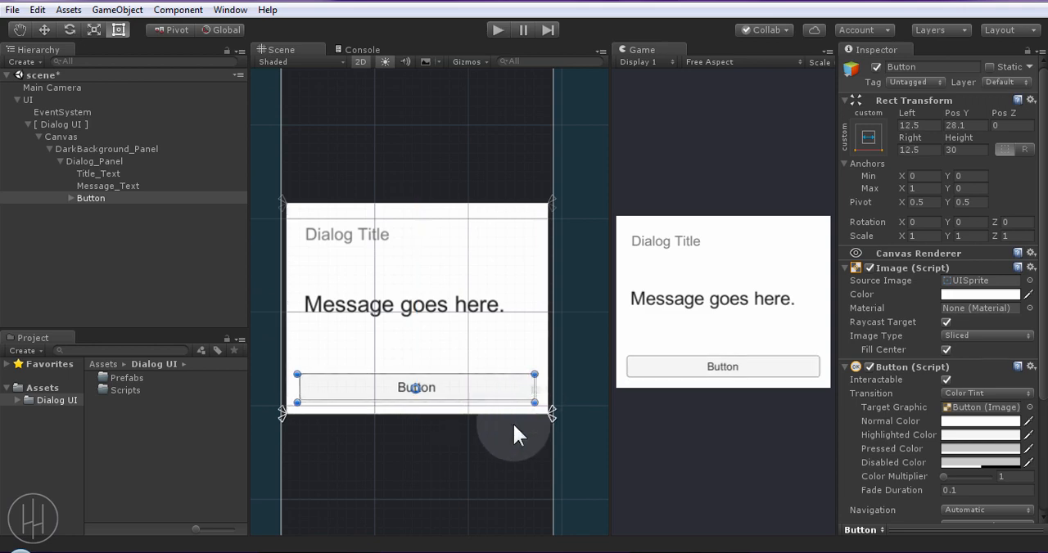
{"action": "scroll", "coordinate": [512, 434], "scroll_direction": "up", "scroll_amount": 8}
{"action": "middle_click_drag", "start_coordinate": [513, 483], "coordinate": [478, 449]}
{"action": "left_click_drag", "start_coordinate": [483, 319], "coordinate": [483, 298]}
{"action": "scroll", "coordinate": [386, 393], "scroll_direction": "down", "scroll_amount": 4}
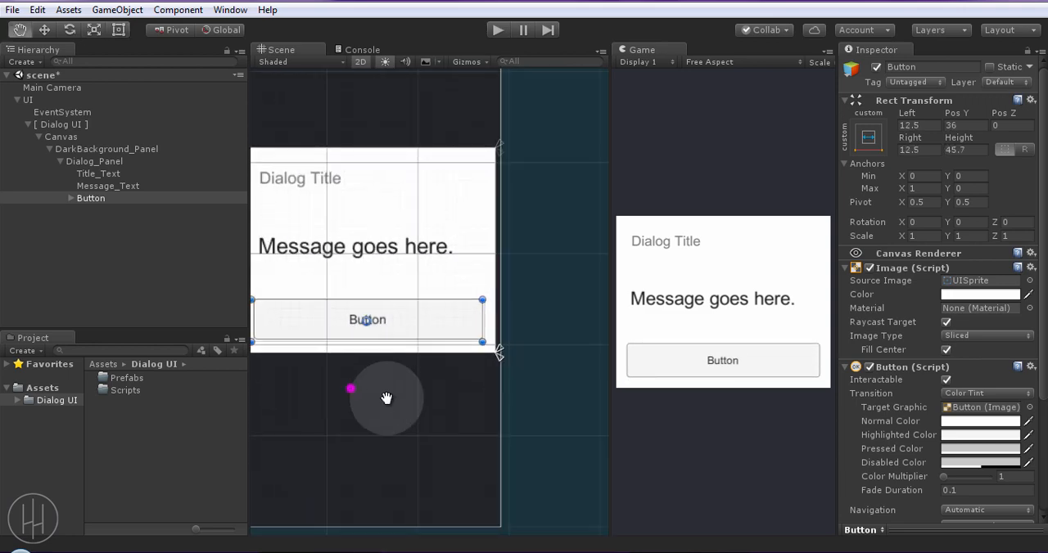
{"action": "middle_click_drag", "start_coordinate": [386, 393], "coordinate": [437, 392]}
Set the button's source image to None and its image color to dark grey 262727
{"action": "left_click", "coordinate": [1029, 280]}
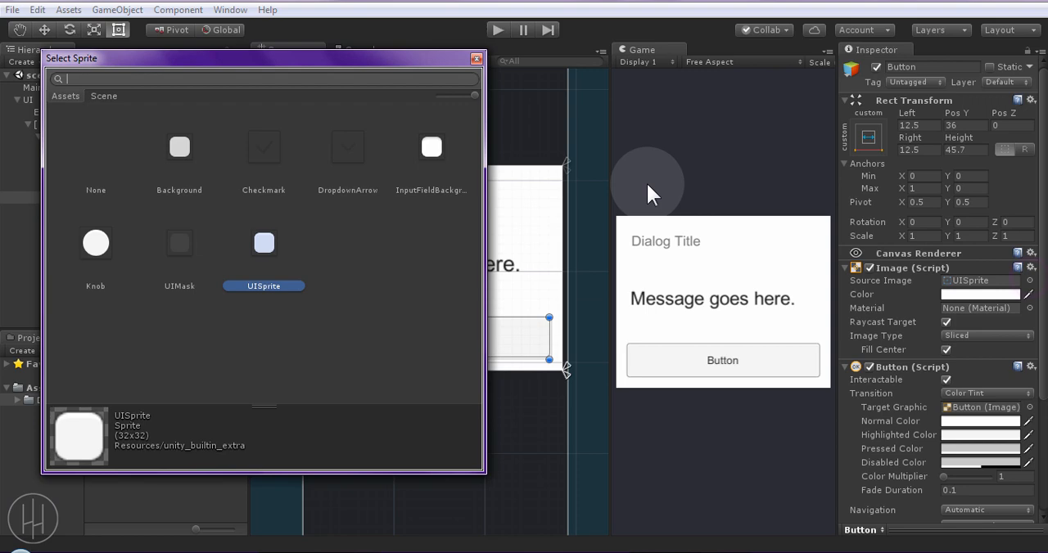
{"action": "left_click", "coordinate": [106, 164]}
{"action": "left_click", "coordinate": [476, 59]}
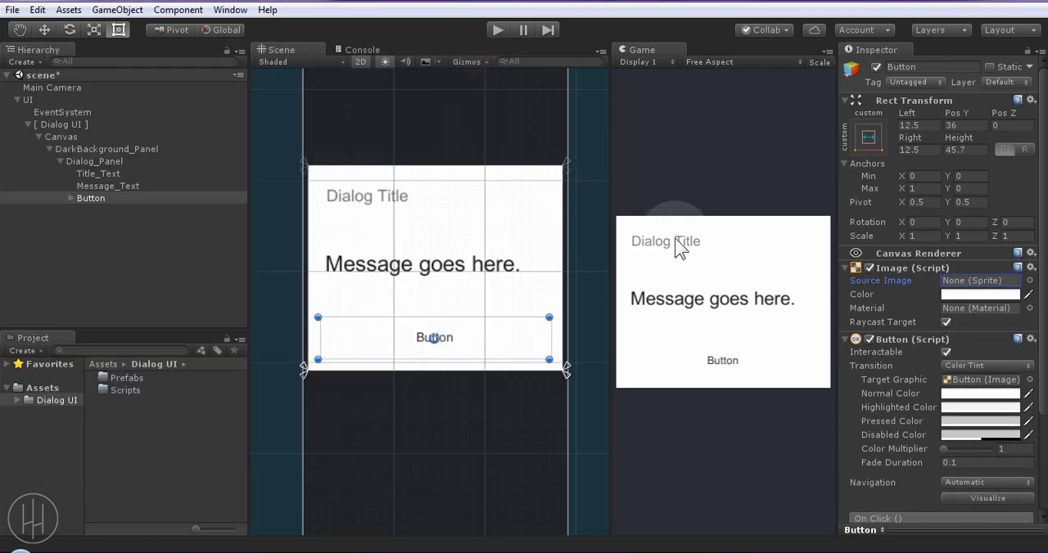
{"action": "left_click", "coordinate": [952, 294]}
{"action": "left_click_drag", "start_coordinate": [951, 292], "coordinate": [870, 283]}
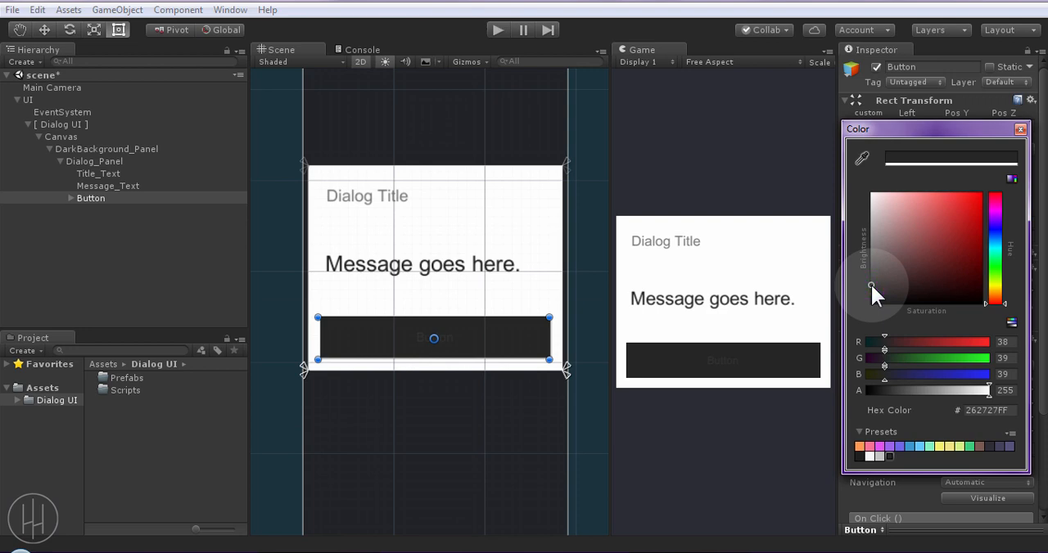
{"action": "left_click", "coordinate": [1020, 131]}
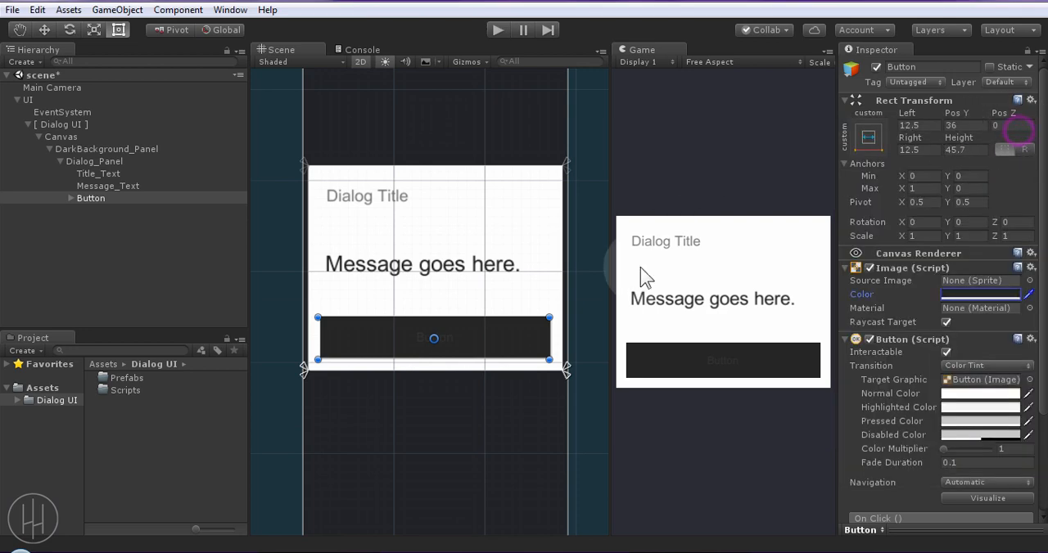
Rename the Button object as Close_Button
{"action": "scroll", "coordinate": [495, 371], "scroll_direction": "up", "scroll_amount": 3}
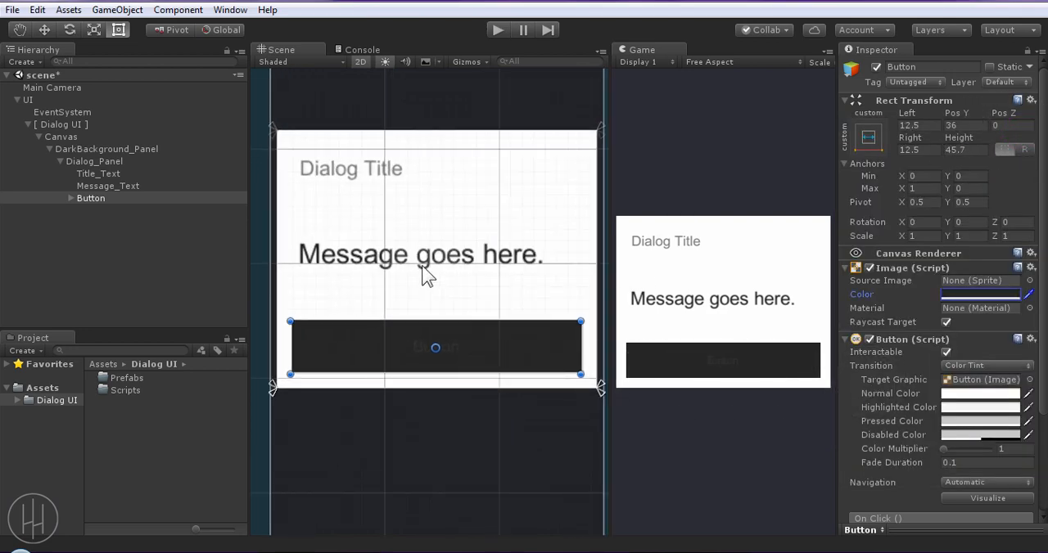
{"action": "left_click", "coordinate": [81, 194]}
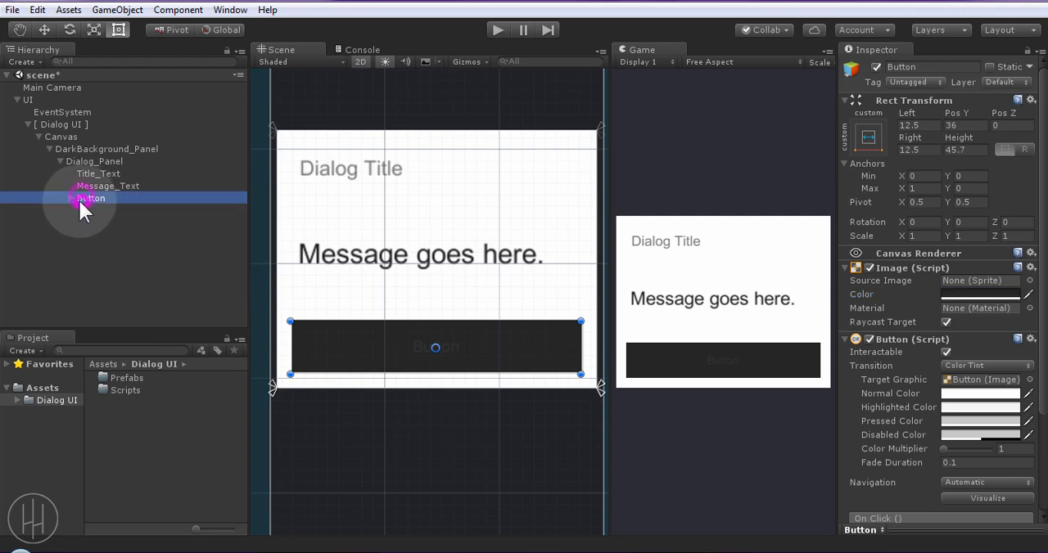
{"action": "type", "text": "CloseButton"}
{"action": "key", "text": "Left"}
{"action": "key", "text": "Left"}
{"action": "key", "text": "Left"}
{"action": "key", "text": "Left"}
{"action": "key", "text": "Left"}
{"action": "key", "text": "Left"}
{"action": "type", "text": "_"}
Change Close_Button's label text to "CLOSE" and color it white
{"action": "left_click", "coordinate": [70, 199]}
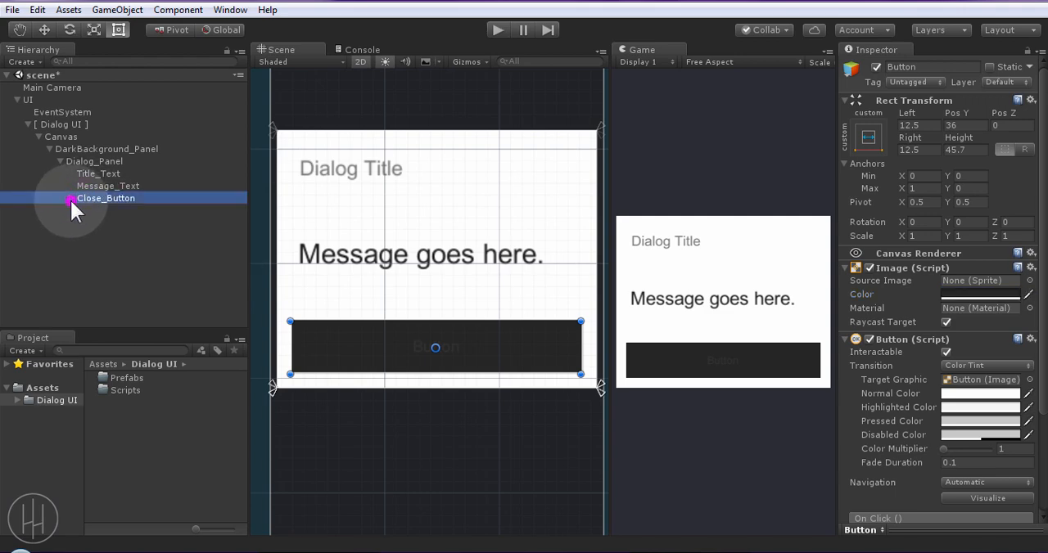
{"action": "left_click", "coordinate": [99, 213]}
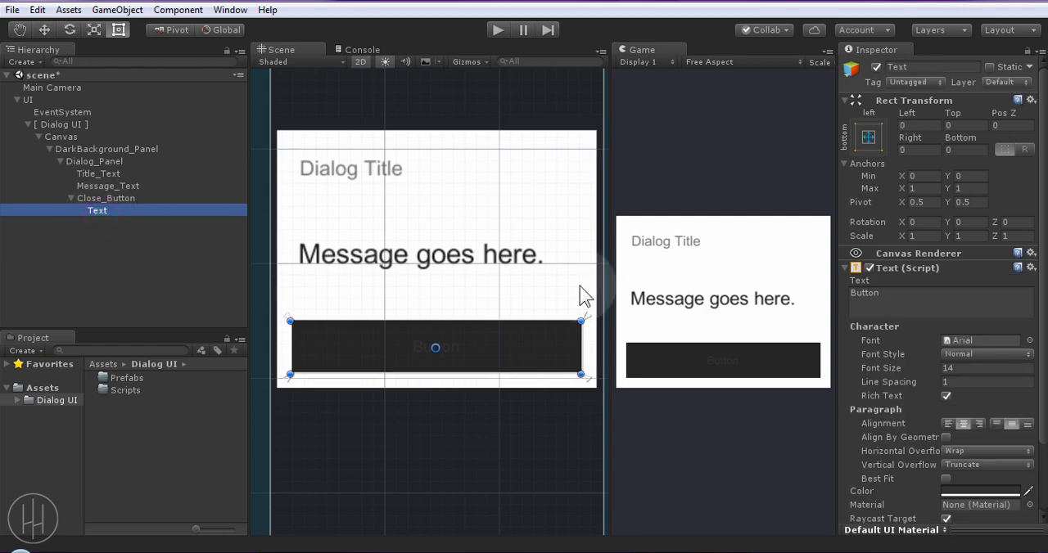
{"action": "left_click", "coordinate": [897, 301]}
{"action": "type", "text": "CLOSE"}
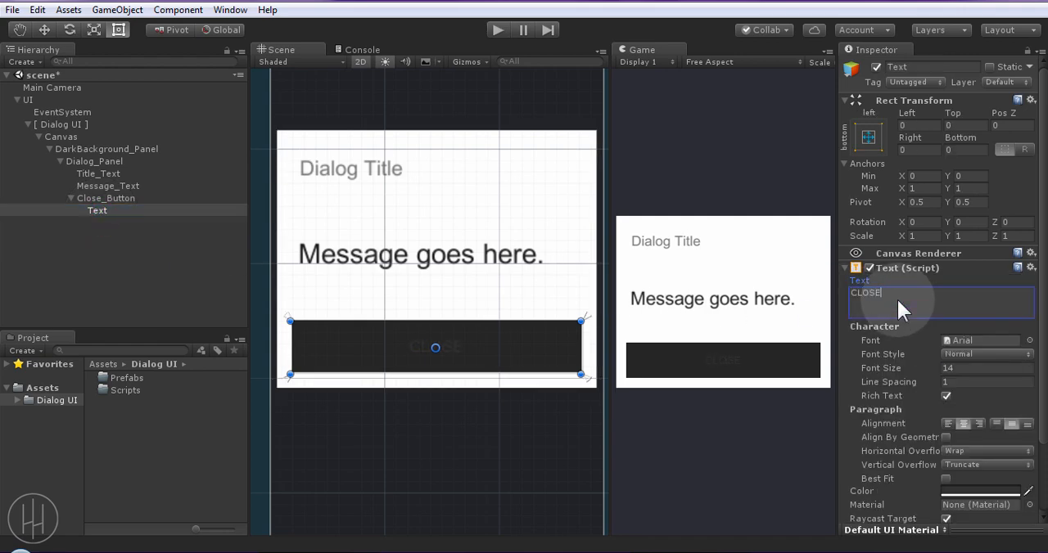
{"action": "left_click", "coordinate": [975, 491]}
{"action": "left_click_drag", "start_coordinate": [891, 228], "coordinate": [874, 199]}
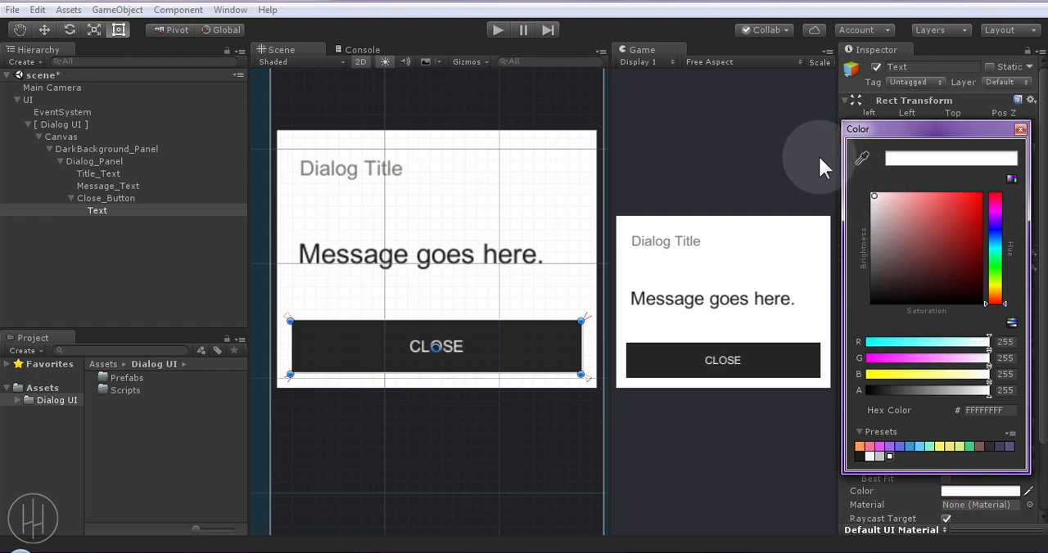
{"action": "left_click", "coordinate": [1021, 130]}
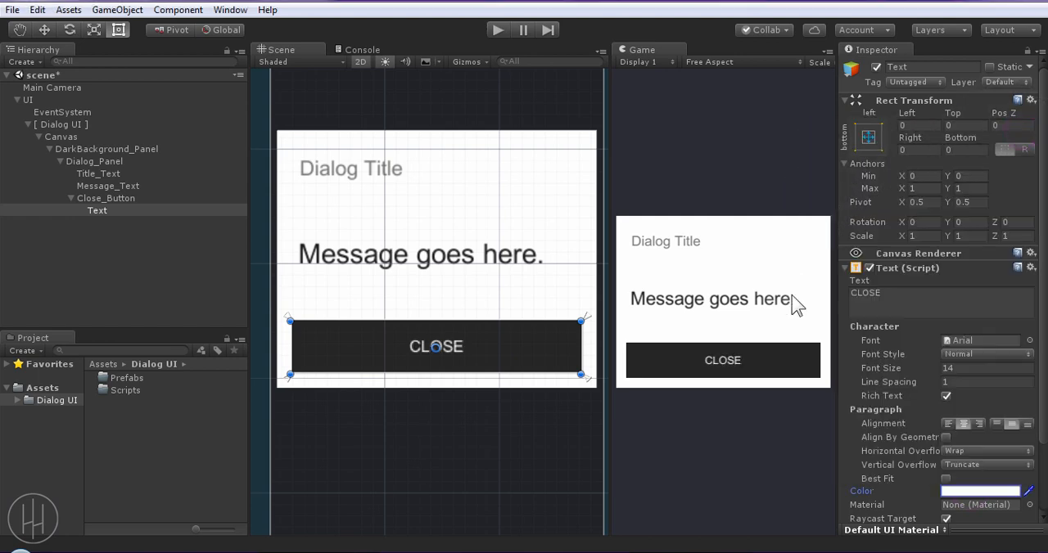
{"action": "scroll", "coordinate": [944, 422], "scroll_direction": "down", "scroll_amount": 1}
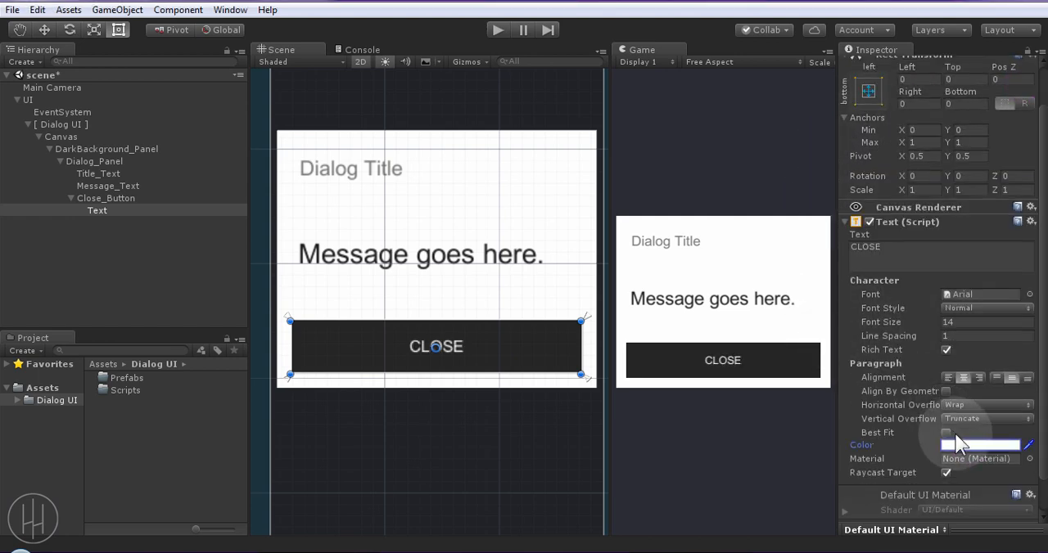
{"action": "left_click", "coordinate": [160, 199]}
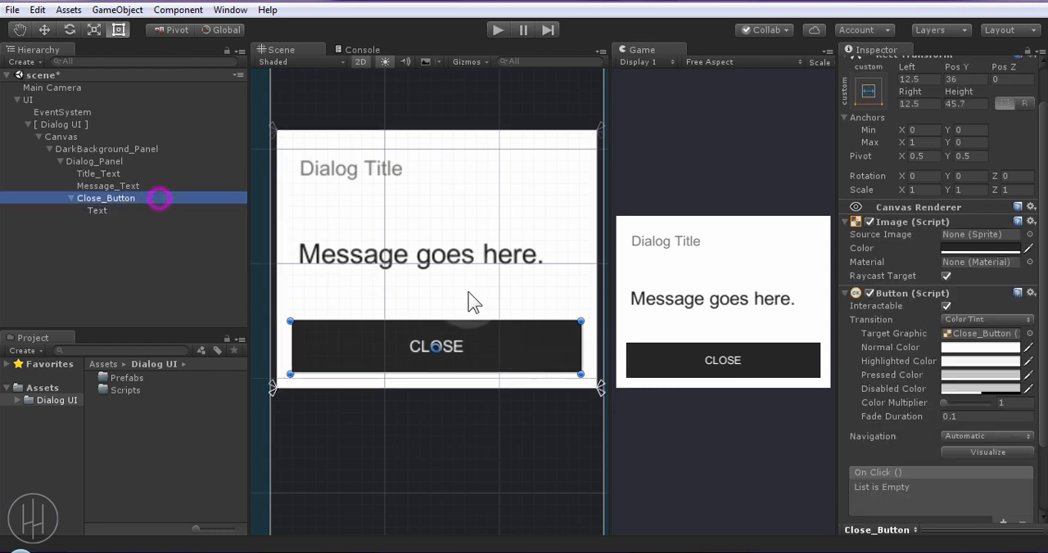
{"action": "left_click_drag", "start_coordinate": [581, 349], "coordinate": [561, 371], "text": "alt"}
{"action": "key", "text": "ctrl+z"}
{"action": "key", "text": "ctrl+z"}
Widen Message_Text slightly at its sides, extend Title_Text to a left margin of 16.5, and save the scene
{"action": "left_click", "coordinate": [388, 255]}
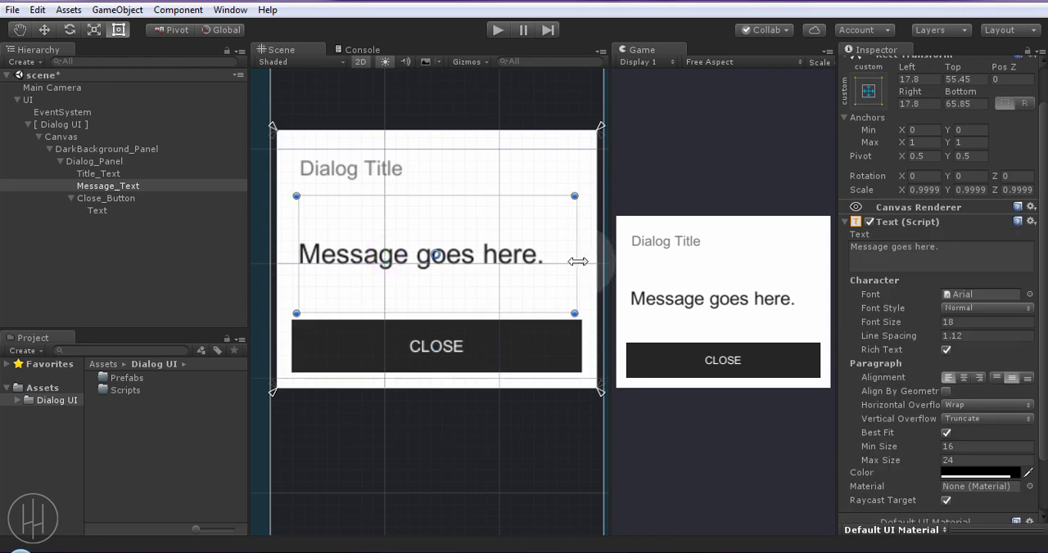
{"action": "left_click_drag", "start_coordinate": [575, 262], "coordinate": [578, 262], "text": "alt"}
{"action": "left_click", "coordinate": [388, 170]}
{"action": "left_click_drag", "start_coordinate": [297, 165], "coordinate": [294, 164], "text": "alt"}
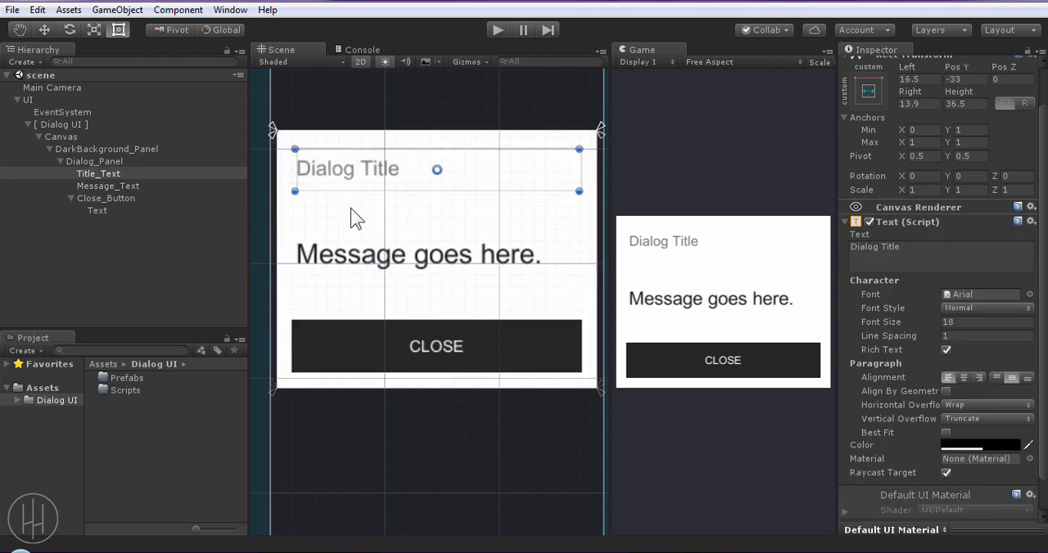
{"action": "left_click", "coordinate": [180, 268]}
Examine how Dialog_Panel stretches when the Game view is widened, narrowed and maximized
{"action": "scroll", "coordinate": [447, 299], "scroll_direction": "down", "scroll_amount": 5}
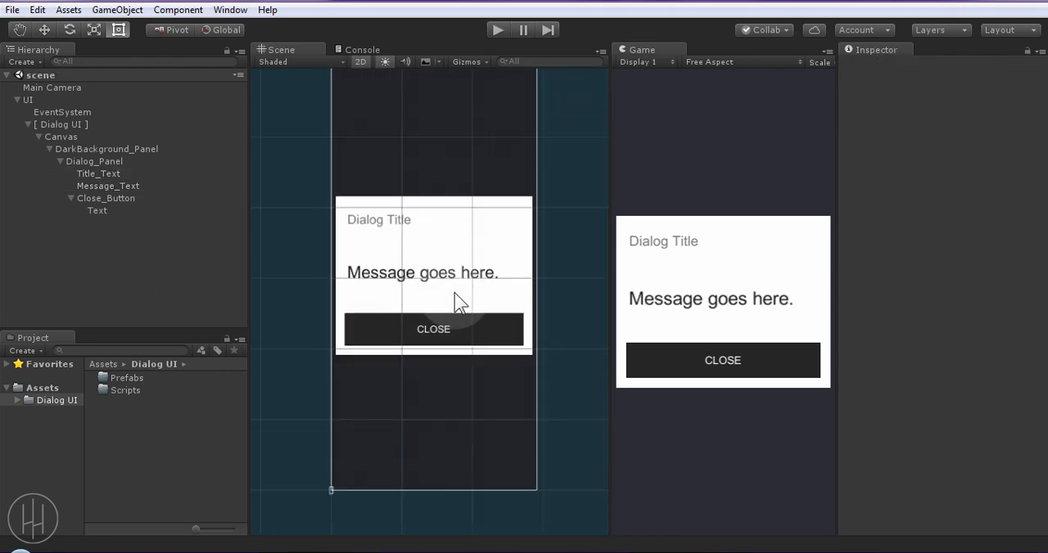
{"action": "scroll", "coordinate": [458, 303], "scroll_direction": "down", "scroll_amount": 1}
{"action": "left_click", "coordinate": [119, 162]}
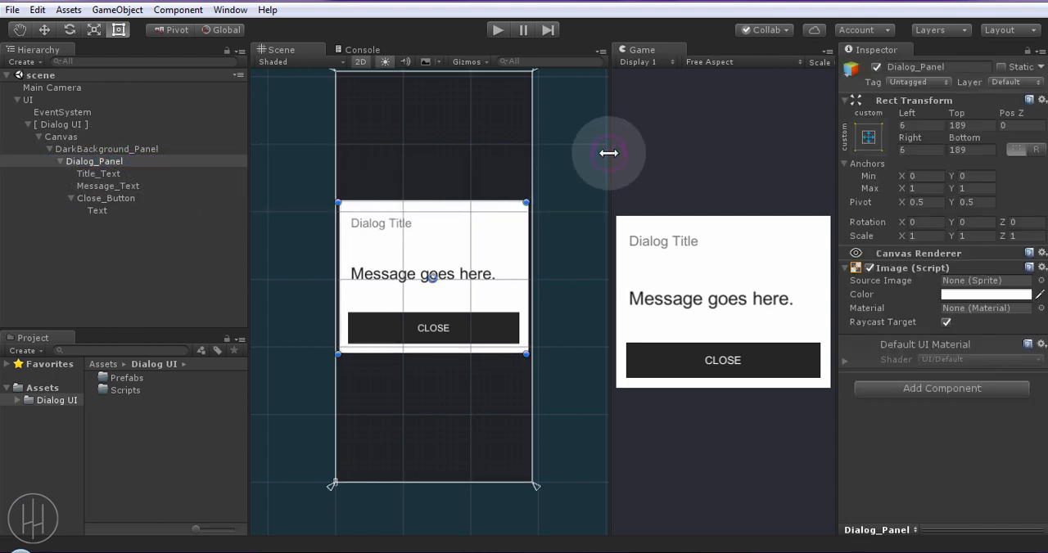
{"action": "left_click_drag", "start_coordinate": [608, 155], "coordinate": [366, 157]}
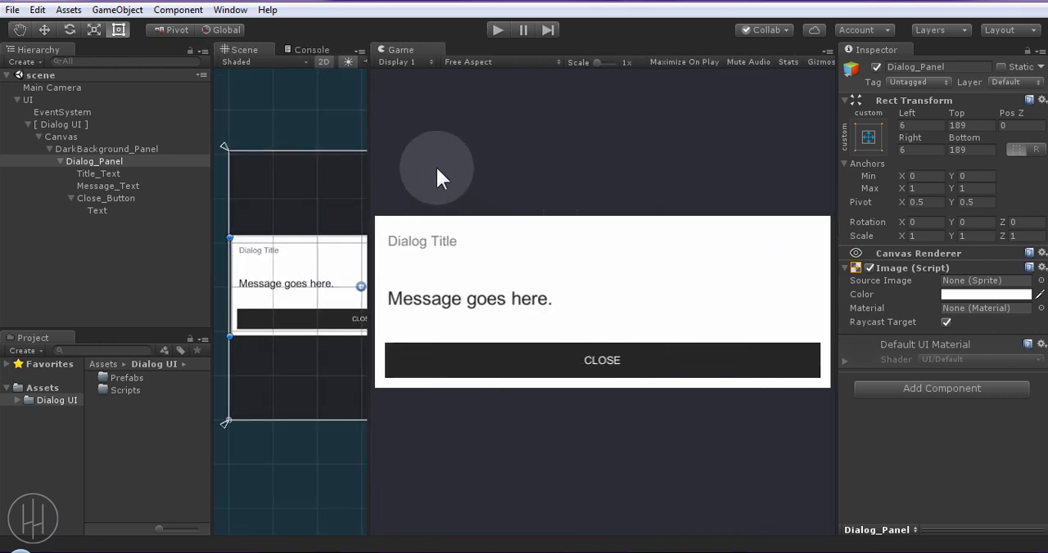
{"action": "left_click_drag", "start_coordinate": [368, 122], "coordinate": [578, 171]}
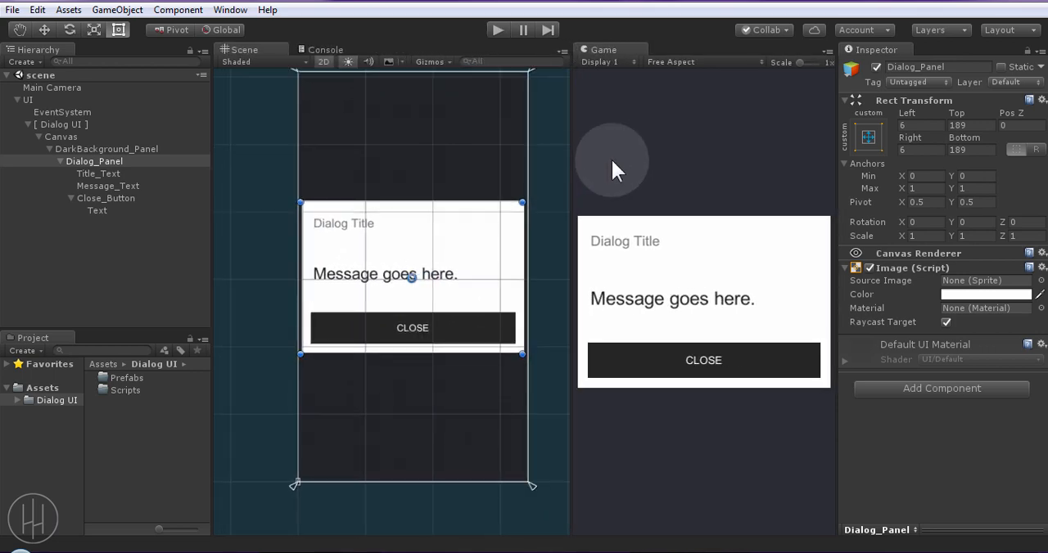
{"action": "key", "text": "shift+space"}
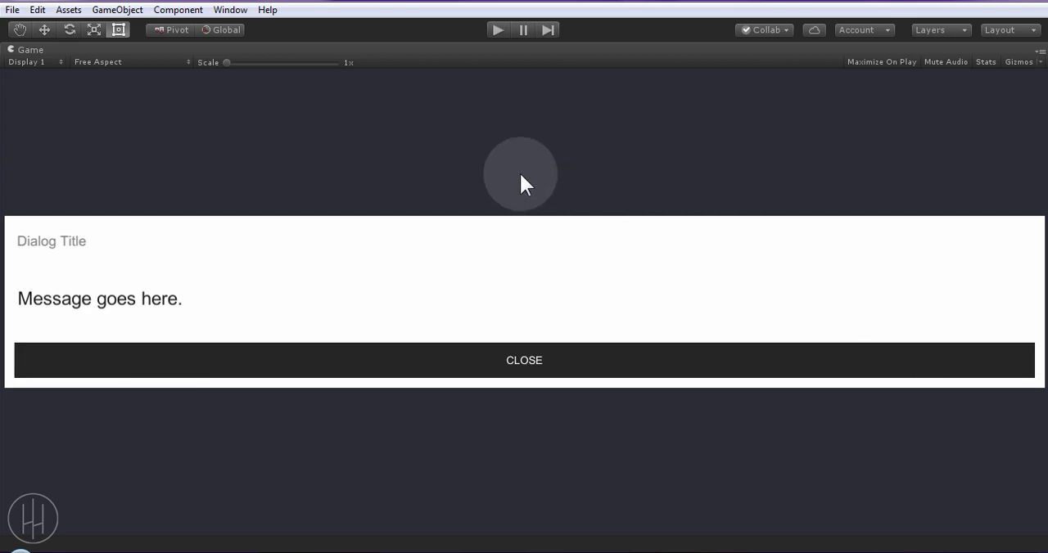
{"action": "key", "text": "shift+space"}
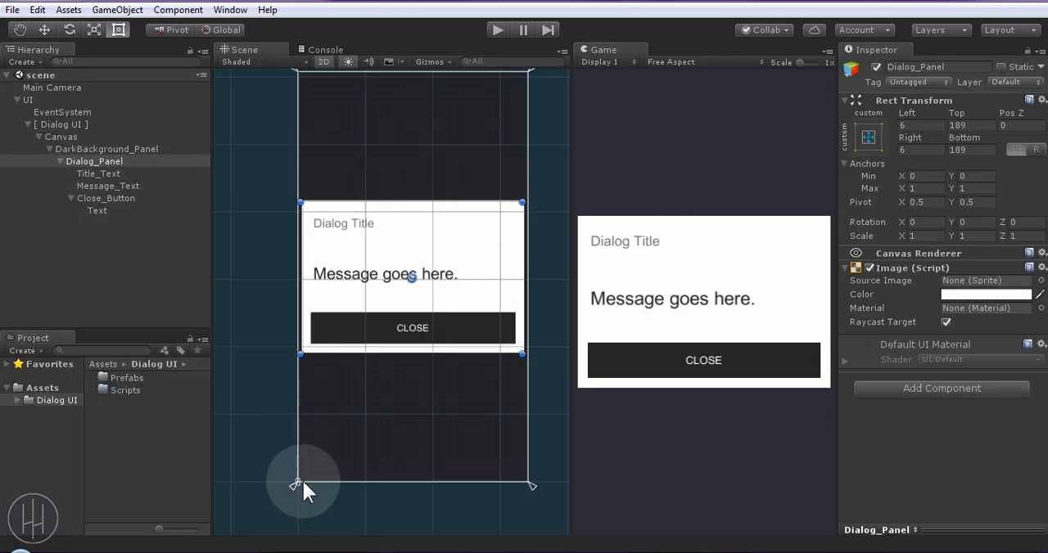
{"action": "left_click_drag", "start_coordinate": [571, 425], "coordinate": [599, 428]}
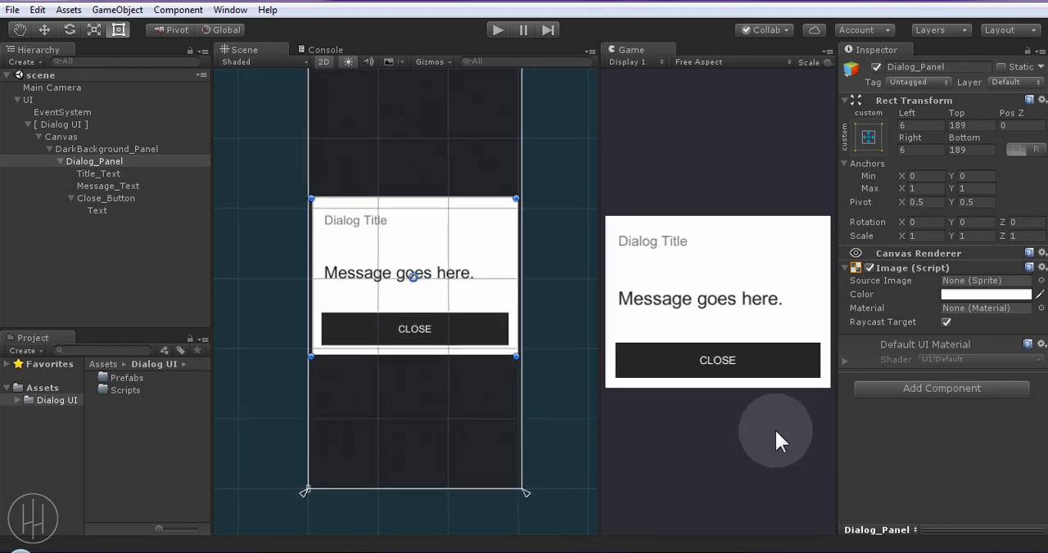
Bring Dialog_Panel's horizontal anchors inward to X min 0.452 and X max 0.551, and save the scene
{"action": "left_click_drag", "start_coordinate": [527, 491], "coordinate": [431, 492]}
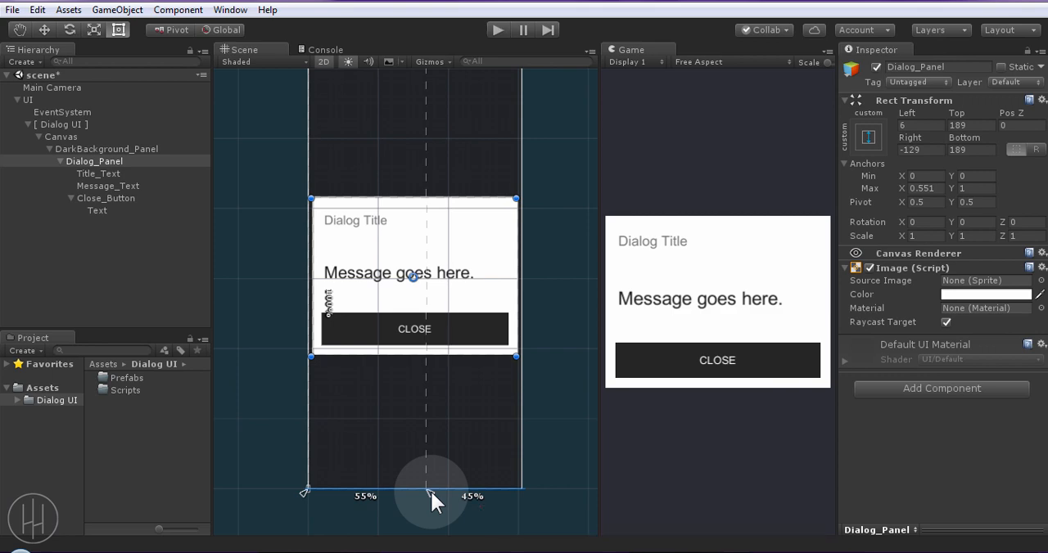
{"action": "left_click_drag", "start_coordinate": [304, 492], "coordinate": [399, 493]}
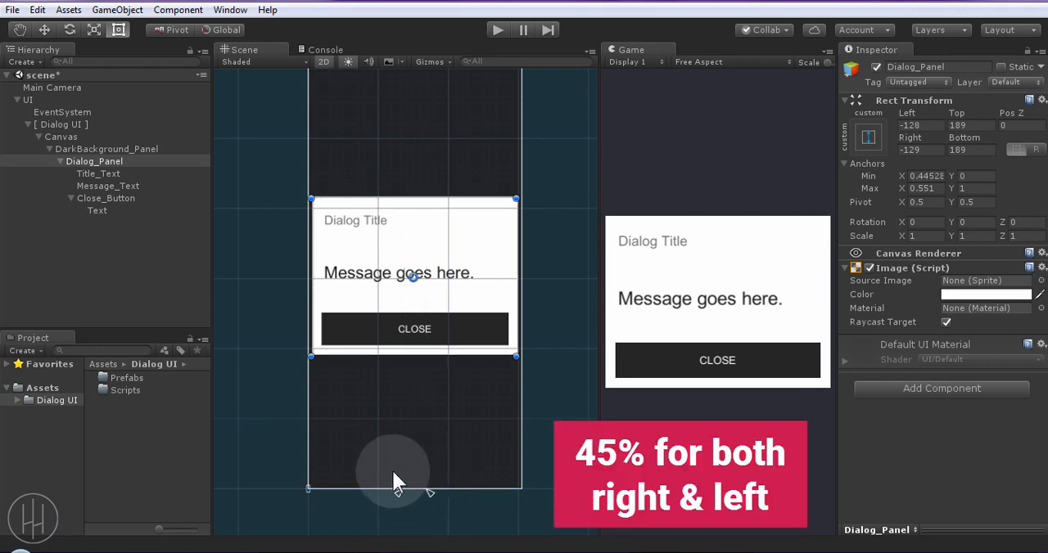
{"action": "left_click_drag", "start_coordinate": [400, 496], "coordinate": [401, 496]}
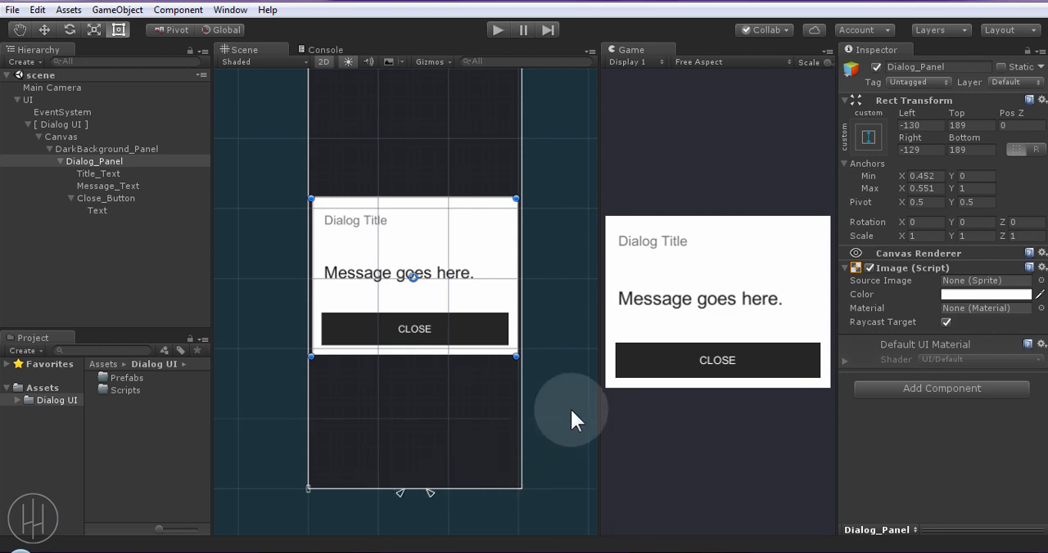
{"action": "key", "text": "ctrl+s"}
Check how the re-anchored dialog scales when the Game view is resized and maximized
{"action": "left_click_drag", "start_coordinate": [599, 421], "coordinate": [591, 451]}
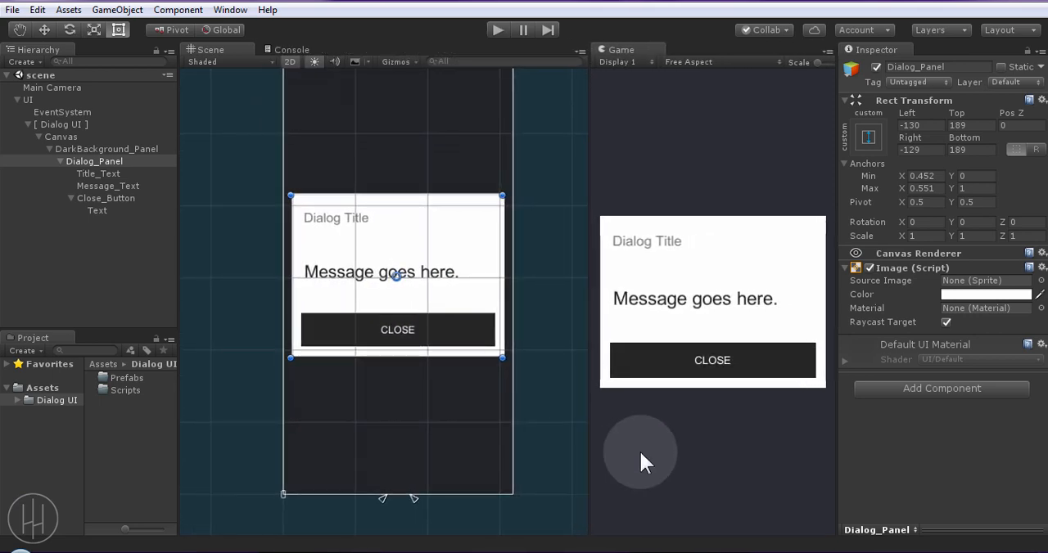
{"action": "key", "text": "shift+space"}
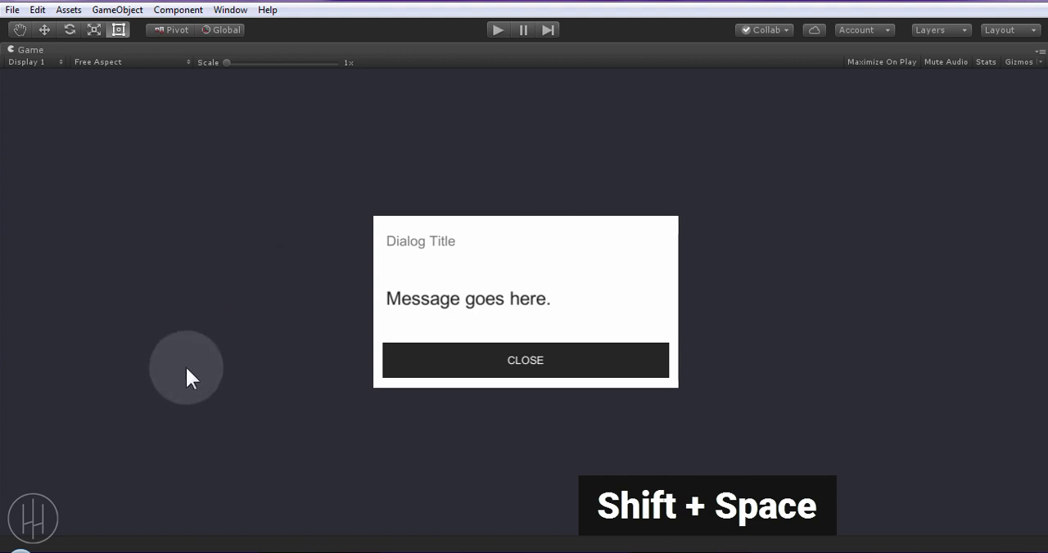
{"action": "key", "text": "shift+space"}
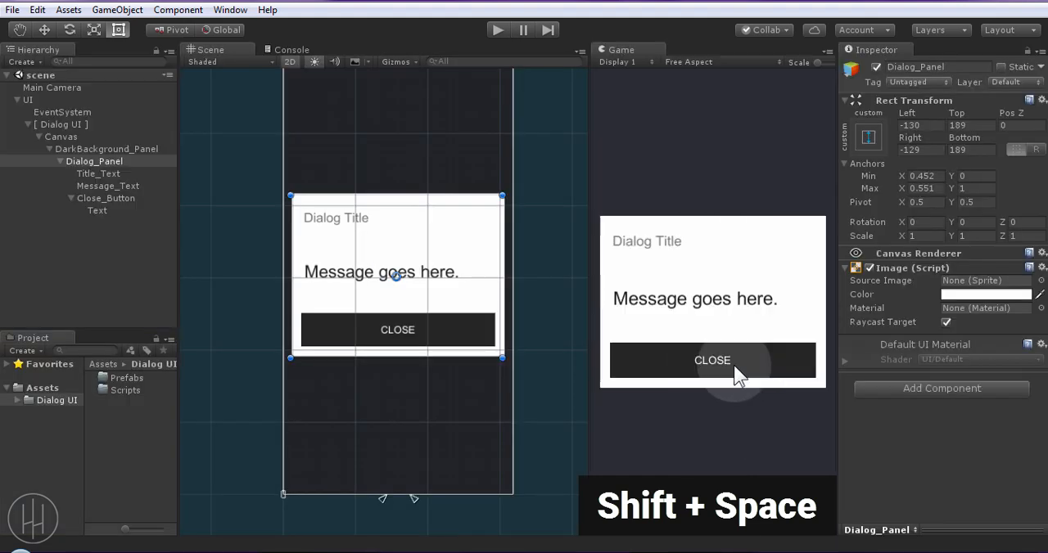
{"action": "key", "text": "shift+space"}
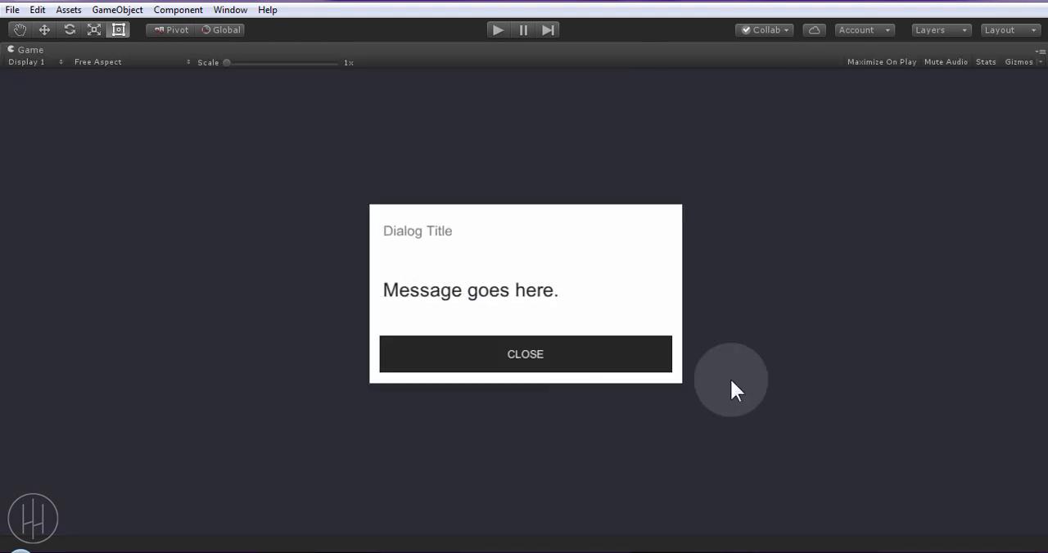
{"action": "key", "text": "shift+space"}
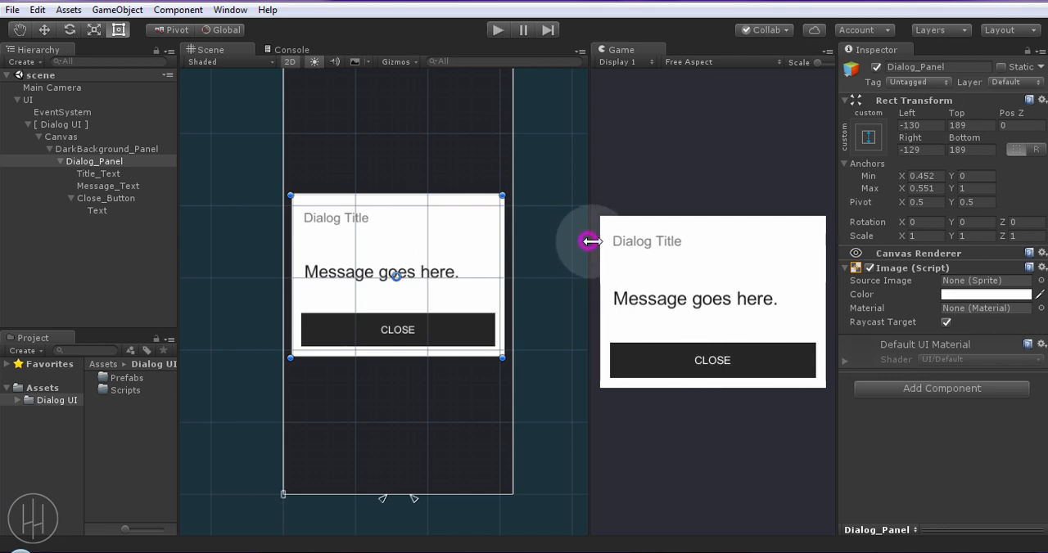
Deactivate the Canvas object under [ Dialog UI ], save the scene, and collapse the Canvas's child objects in the hierarchy
{"action": "left_click_drag", "start_coordinate": [589, 241], "coordinate": [594, 242]}
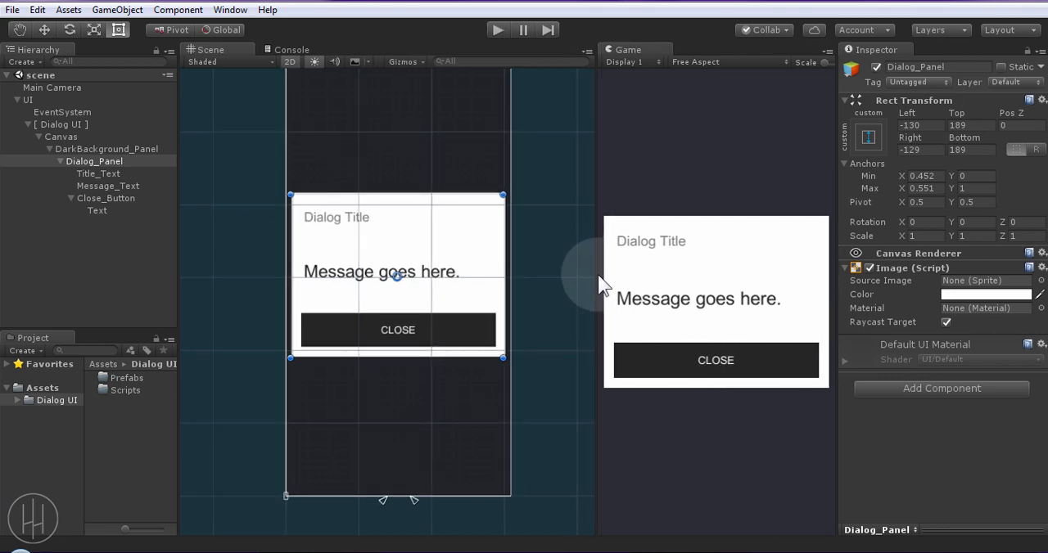
{"action": "left_click", "coordinate": [120, 272]}
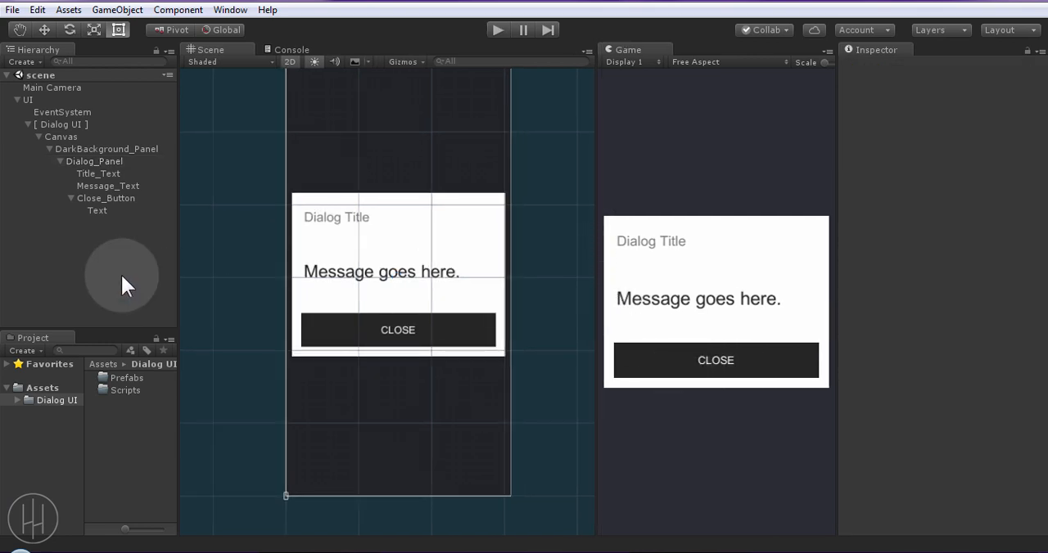
{"action": "left_click", "coordinate": [85, 137]}
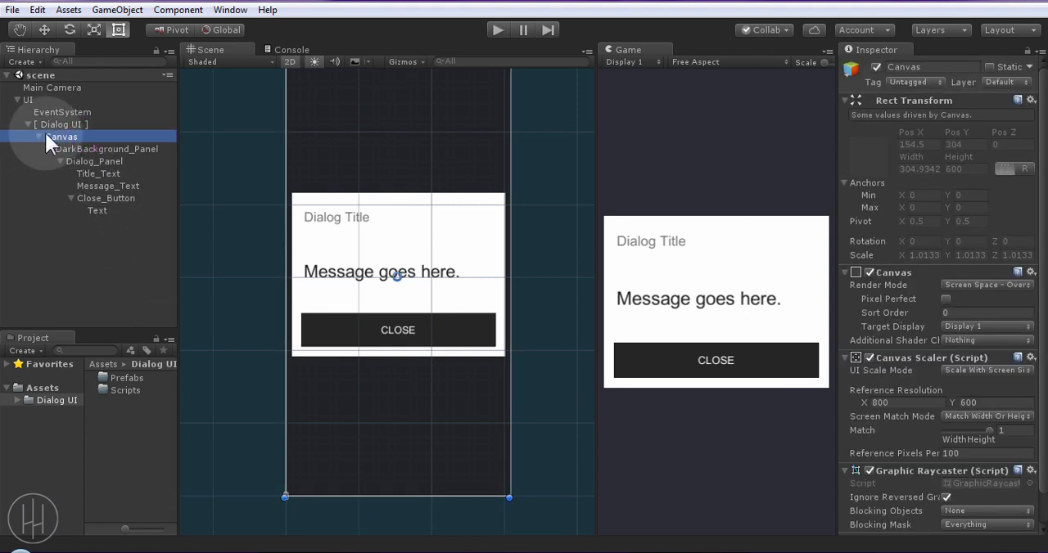
{"action": "left_click", "coordinate": [876, 67]}
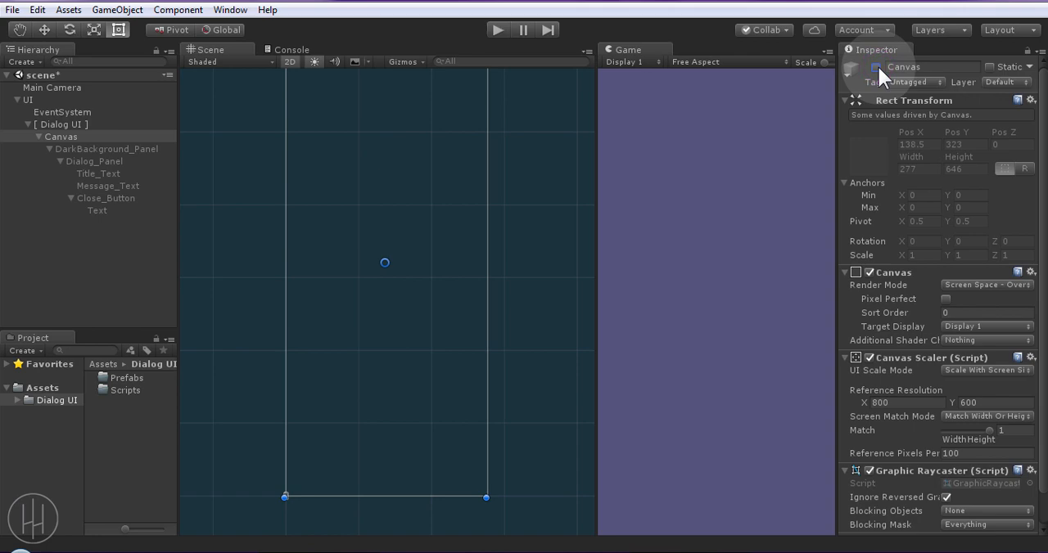
{"action": "left_click", "coordinate": [129, 249]}
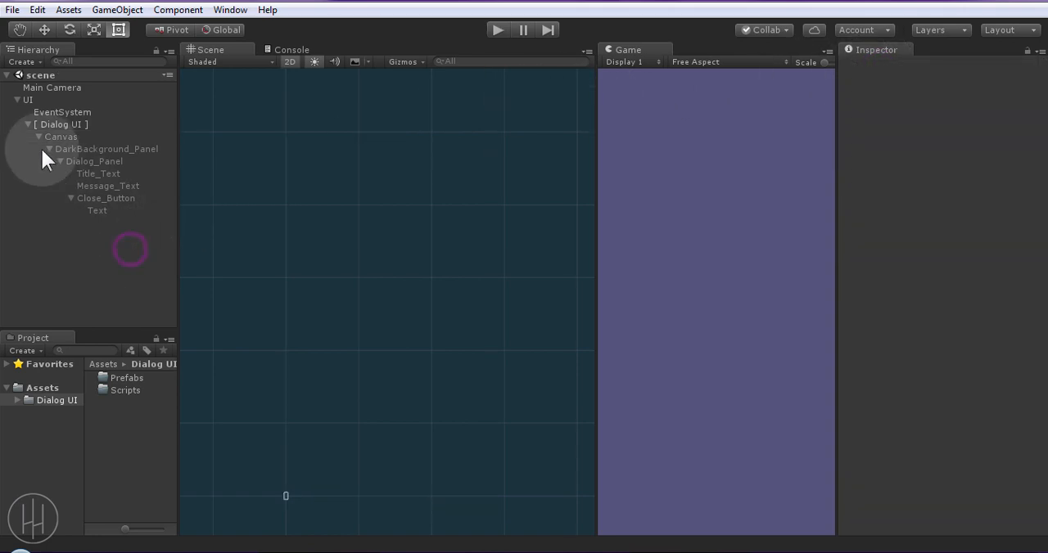
{"action": "left_click", "coordinate": [38, 137]}
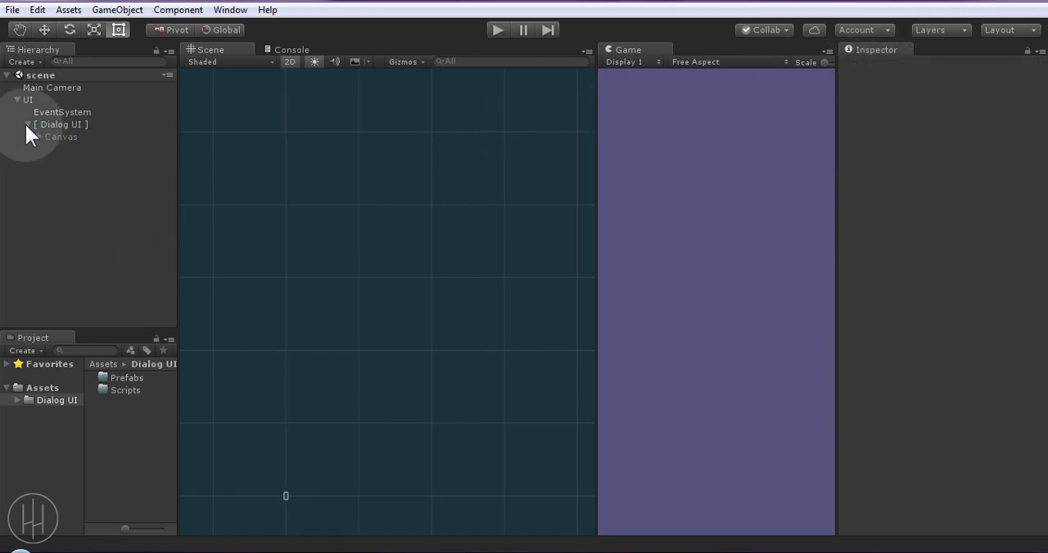